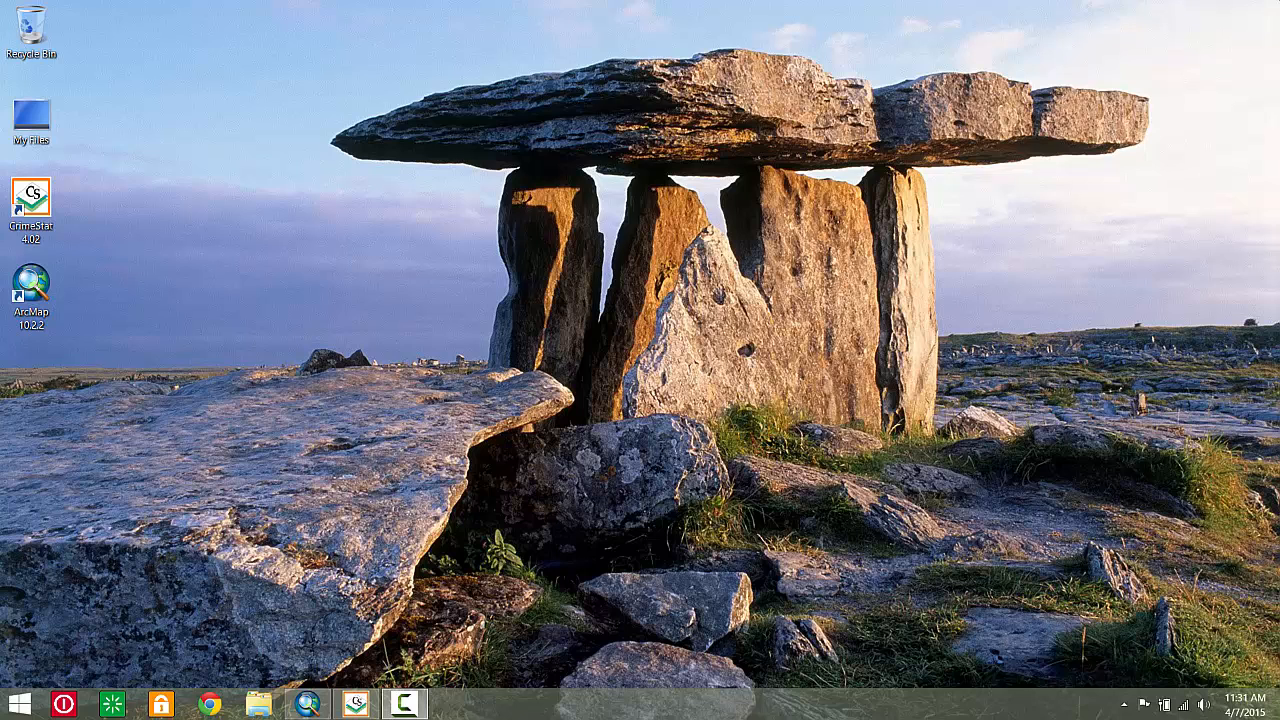
Switch to CrimeStat and load the point shape file resburglaries.shp from the CrimeStat_III_GIS_Data_Files folder as the primary file
left_click(362, 704)
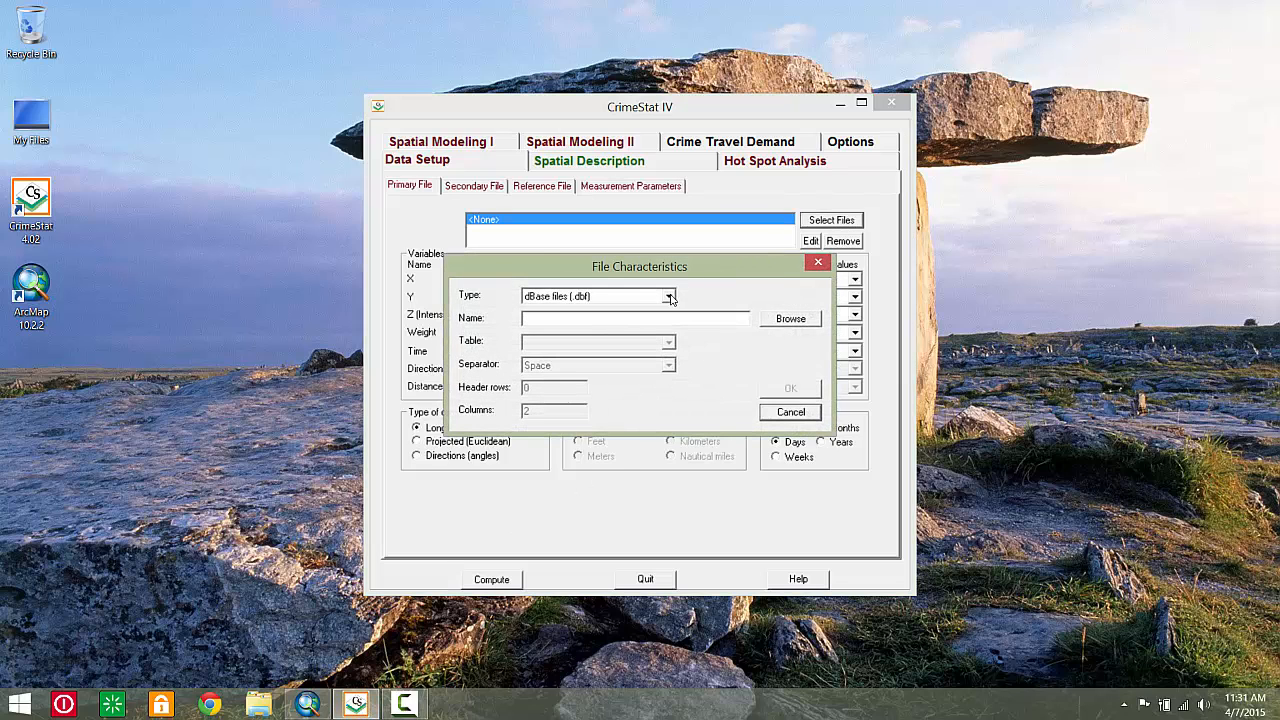
left_click(670, 298)
left_click(640, 326)
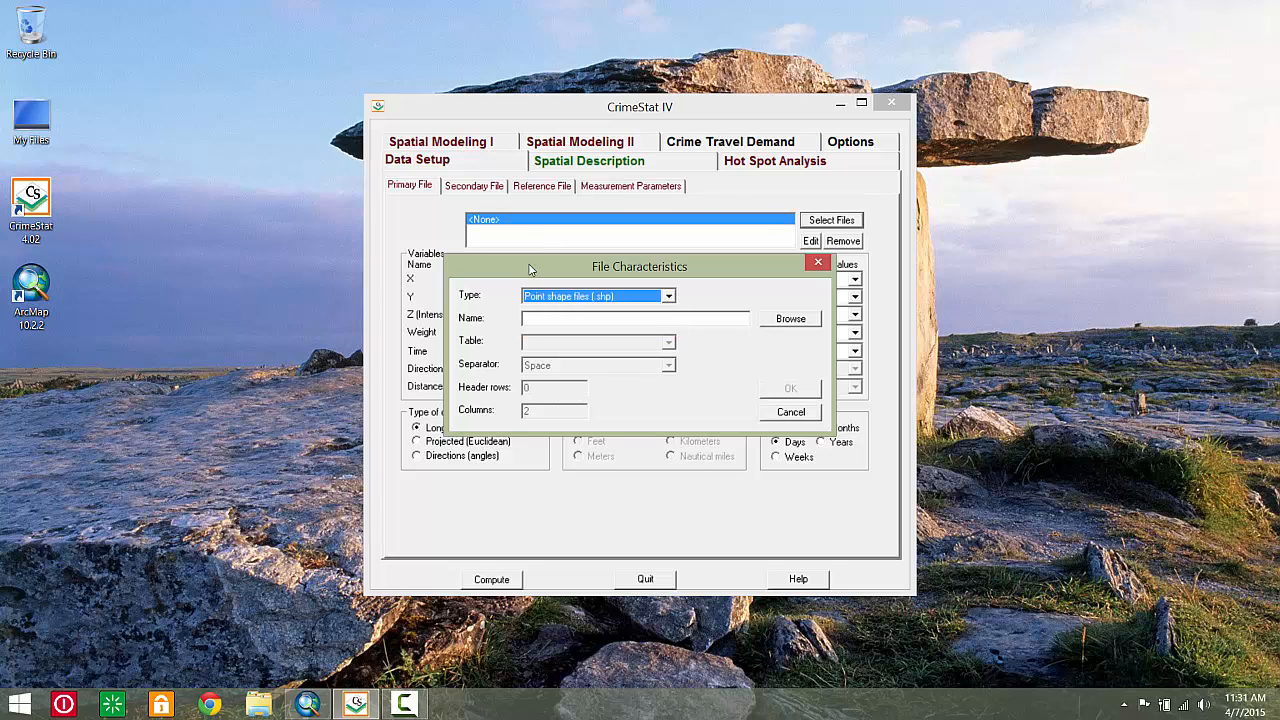
left_click(788, 319)
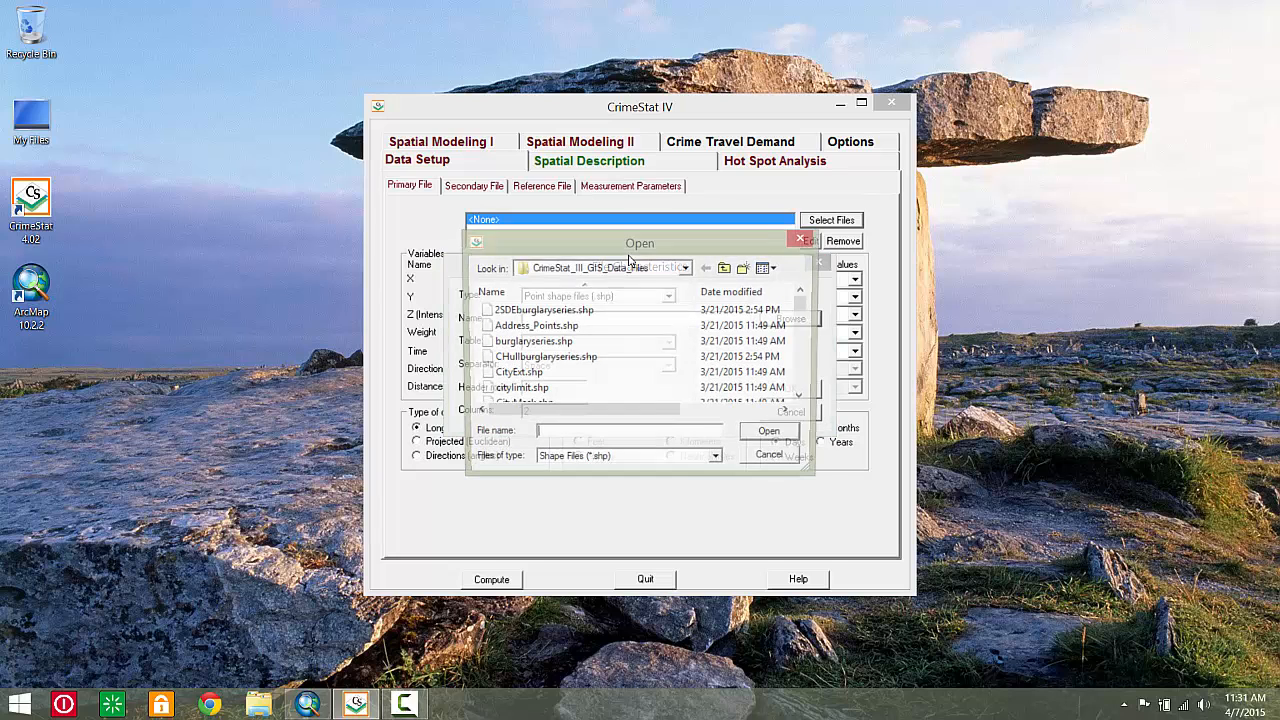
scroll(645, 312, "down", 4)
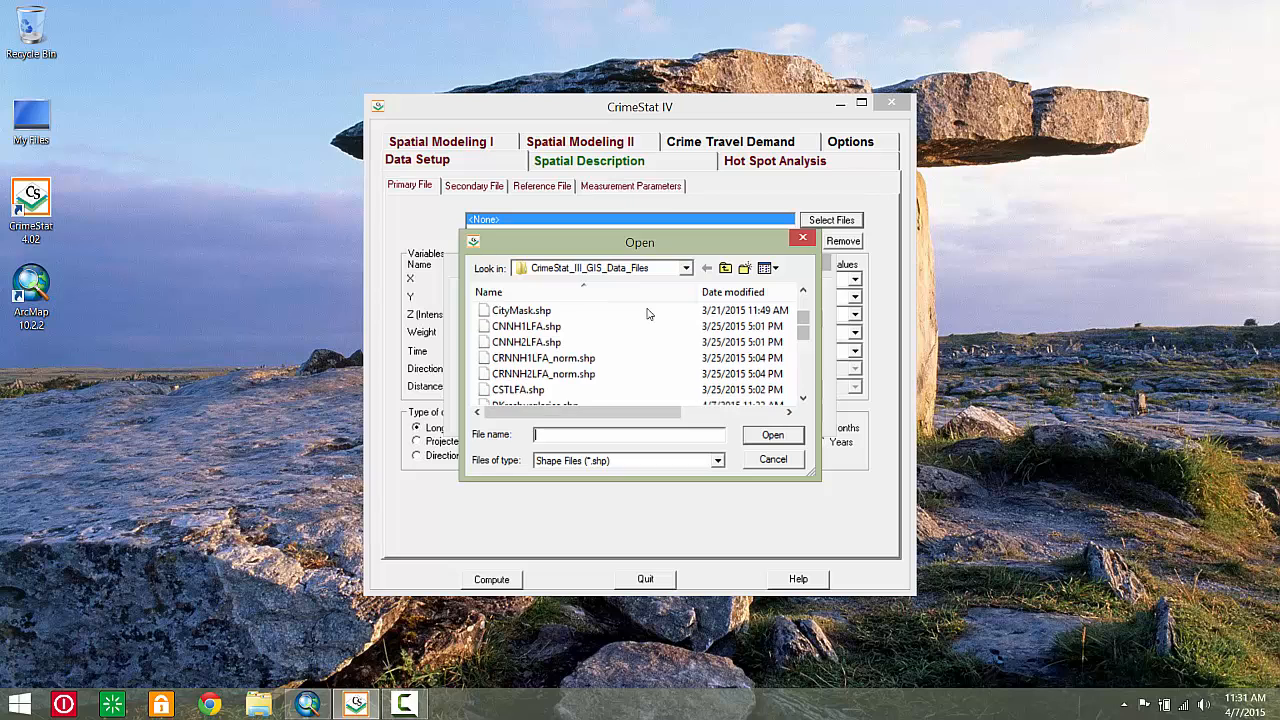
scroll(647, 314, "down", 3)
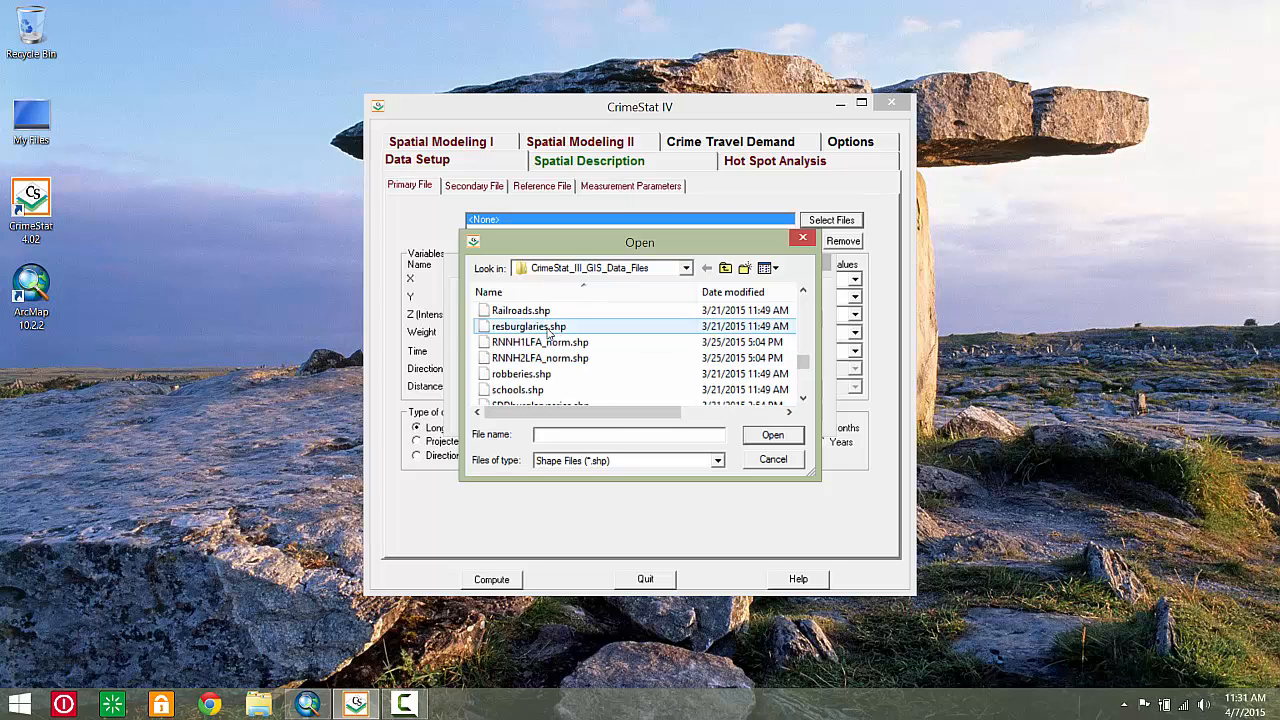
type("resburglaries")
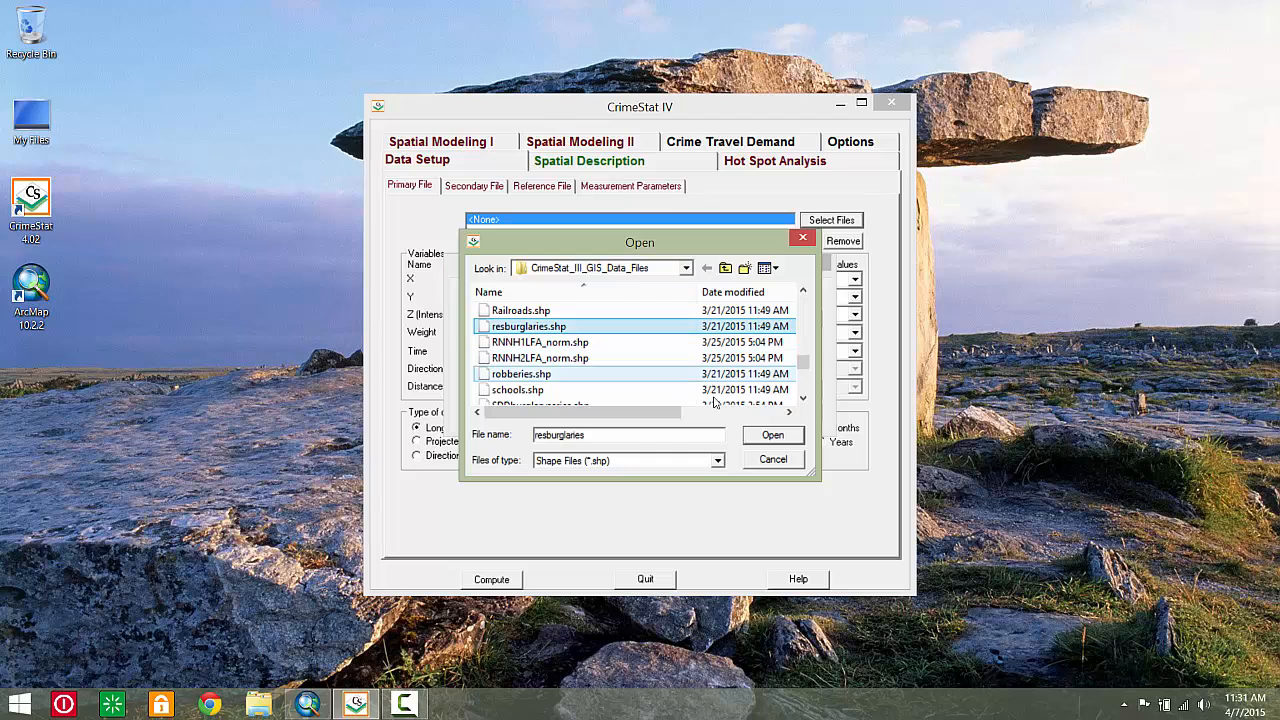
left_click(772, 435)
left_click(790, 388)
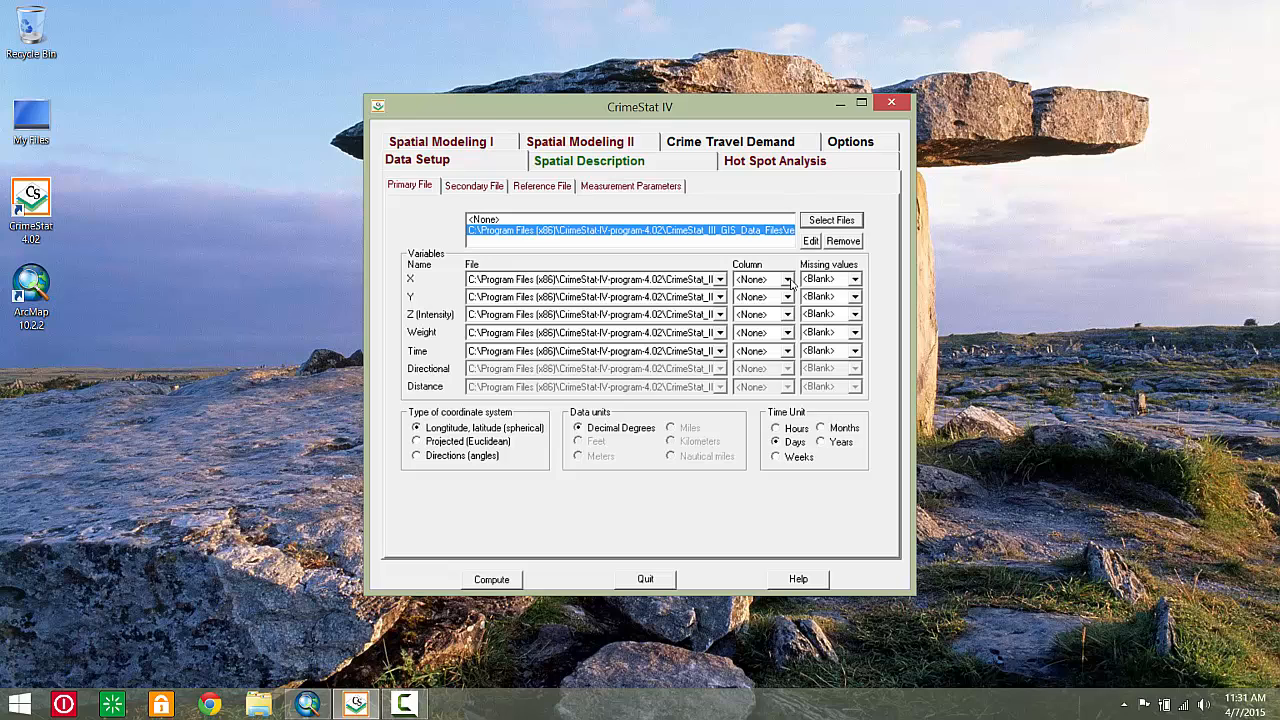
Assign the X and Y columns to the primary file's coordinate variables and set the coordinate system to Projected (Euclidean)
left_click(788, 280)
left_click(768, 311)
left_click(788, 297)
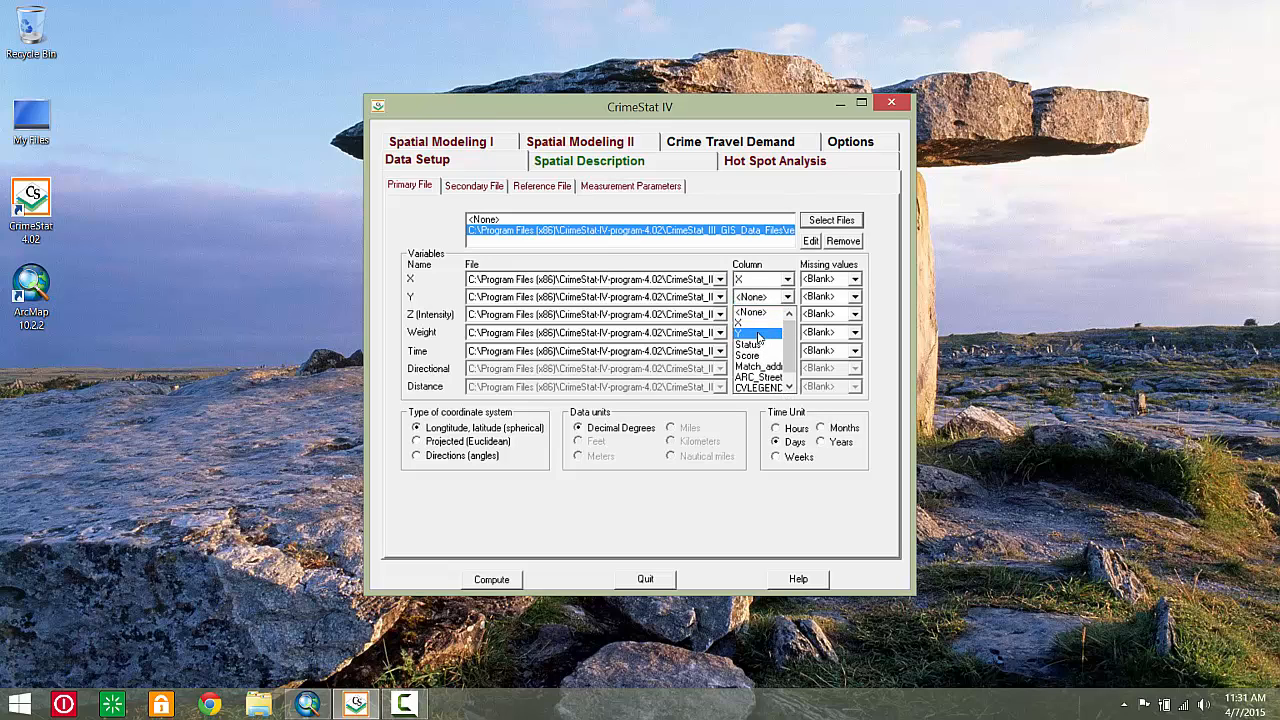
left_click(759, 335)
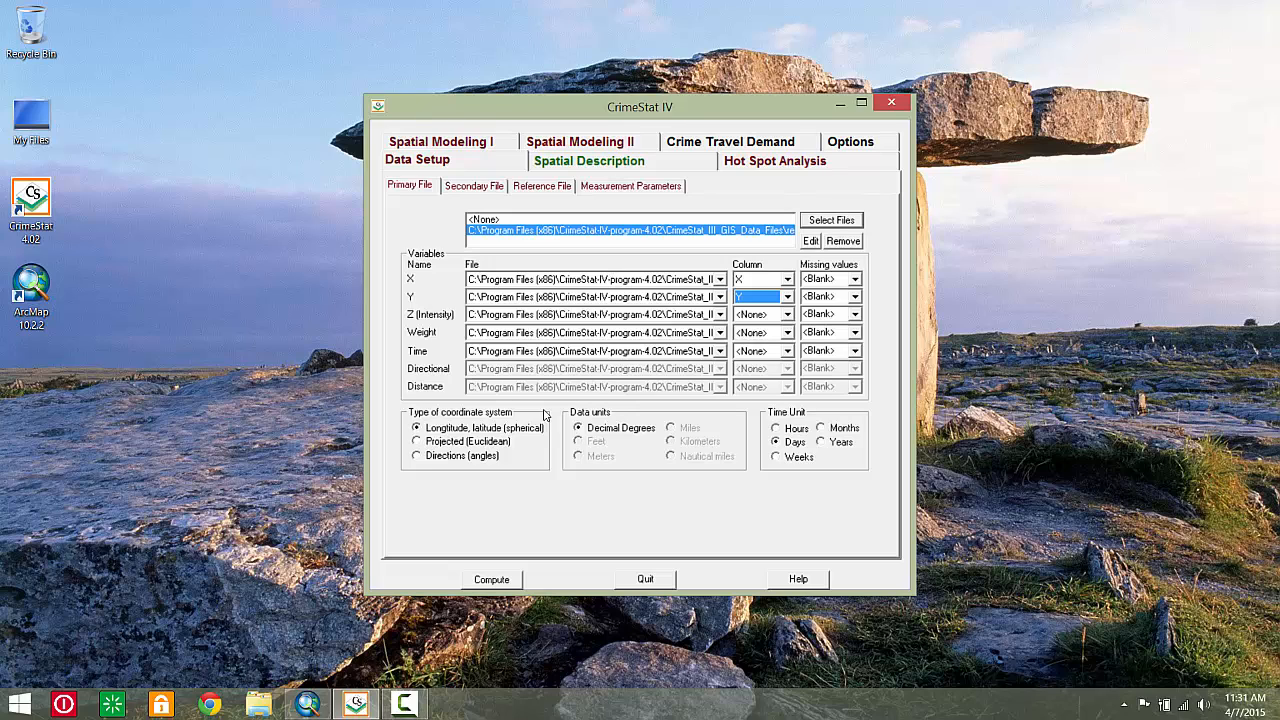
left_click(418, 442)
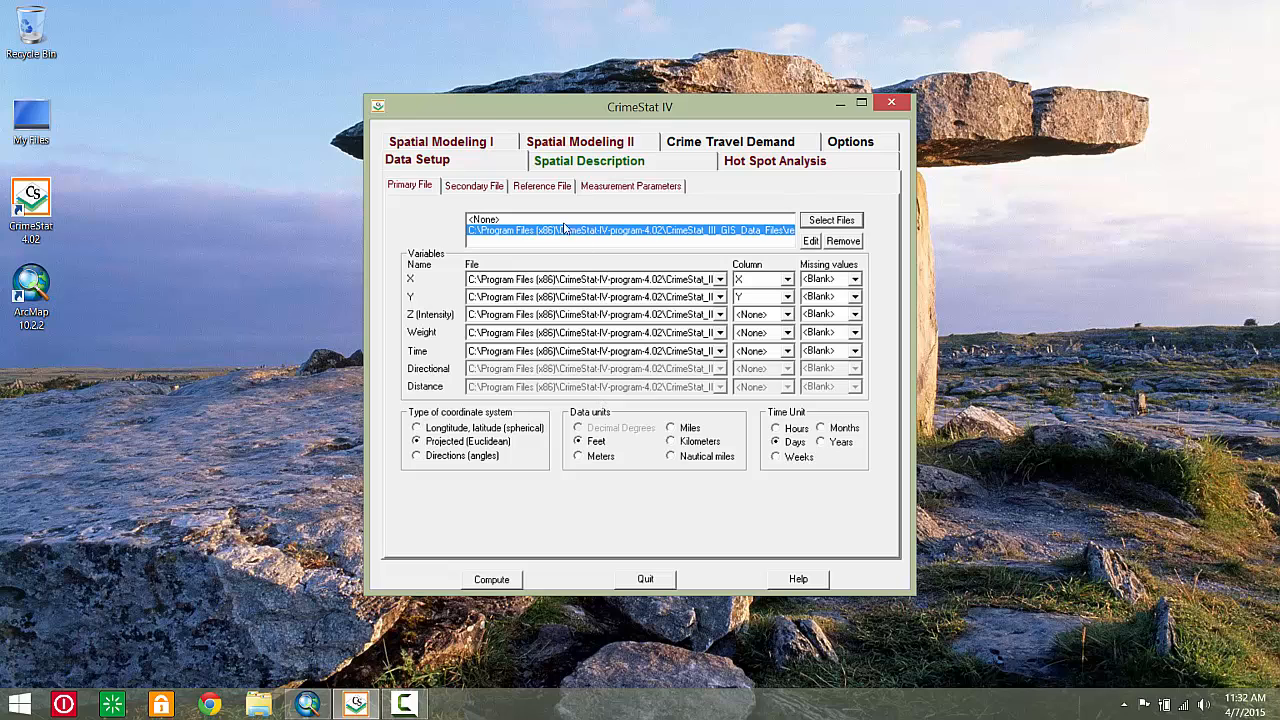
Load the saved ref_Grid coordinates as the reference file's grid area
left_click(541, 186)
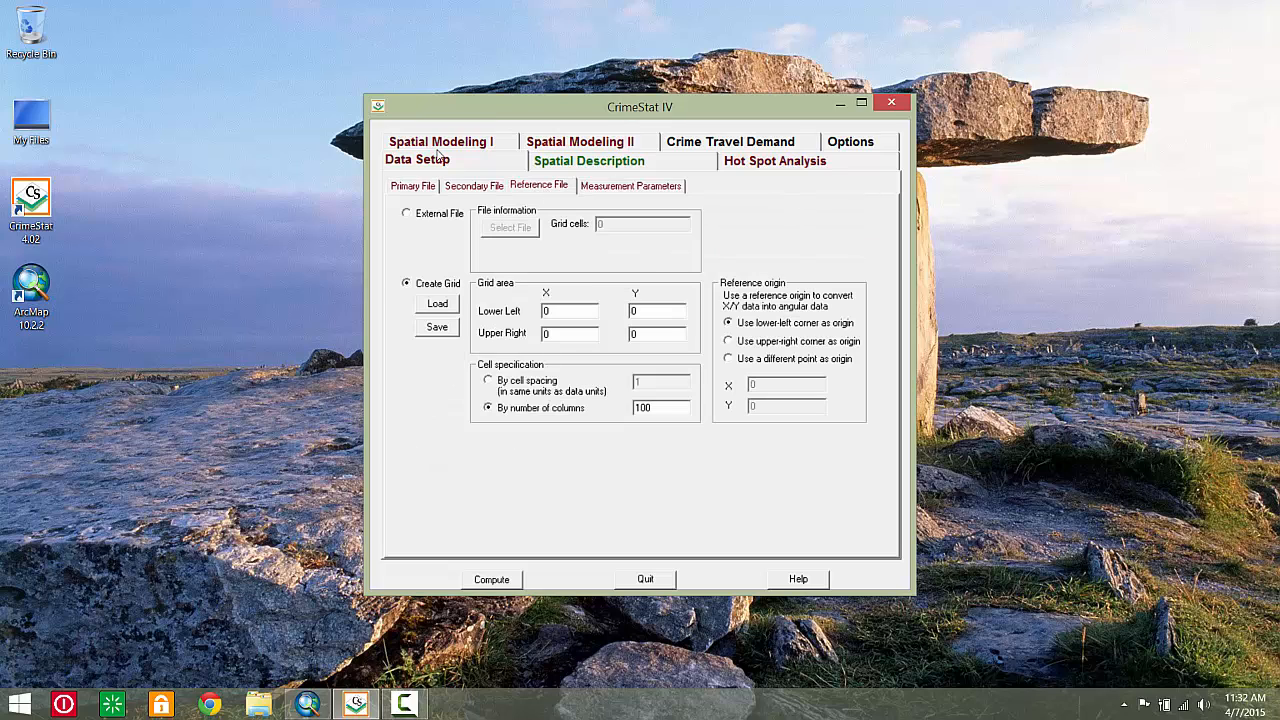
left_click(438, 304)
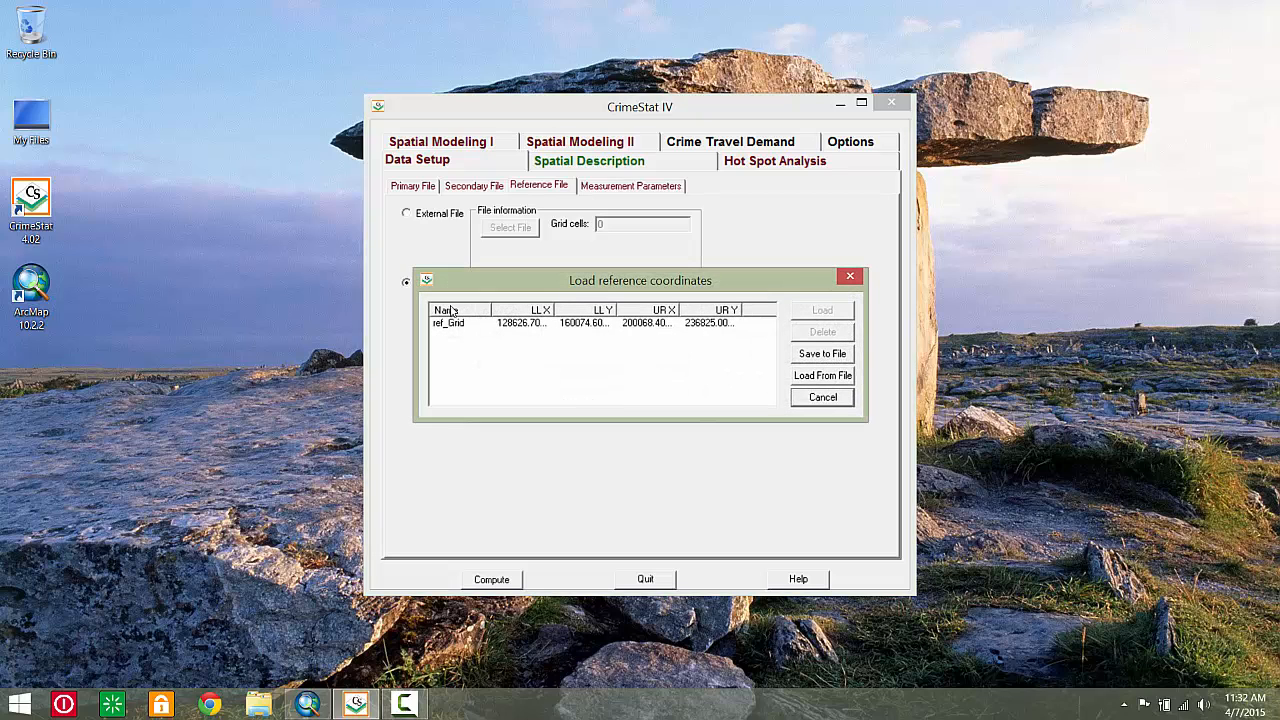
left_click(457, 324)
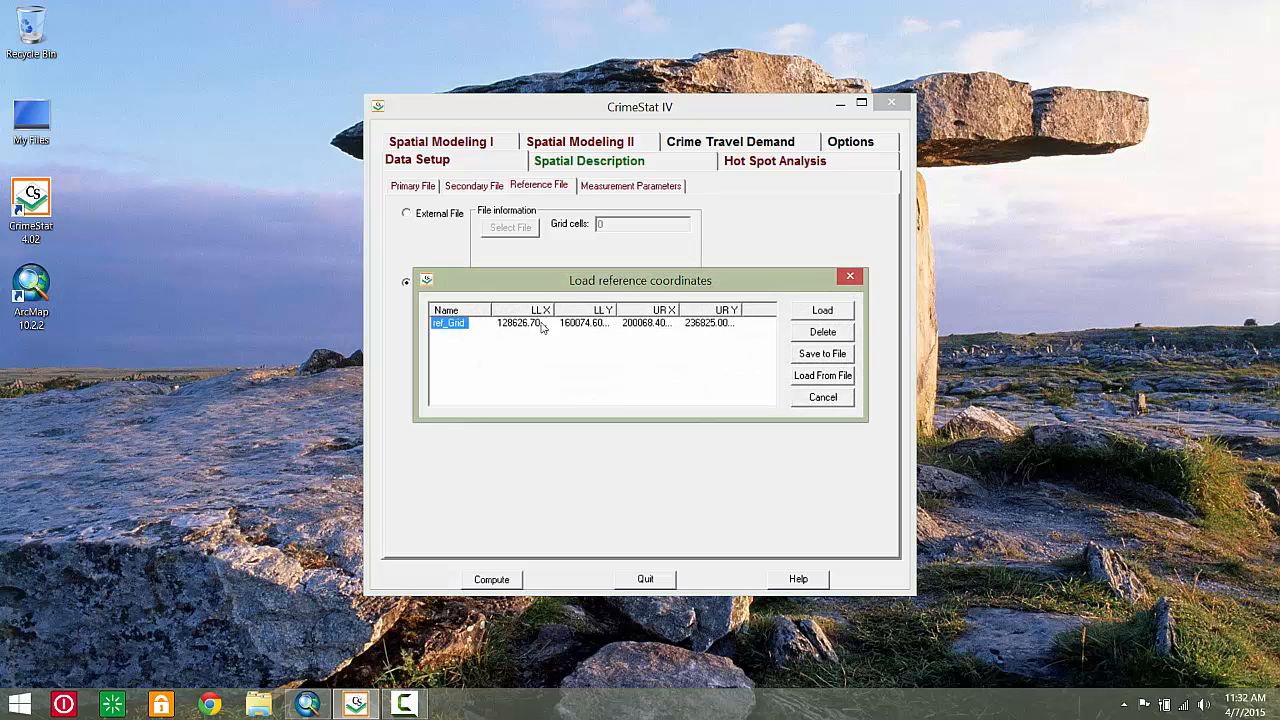
left_click(822, 311)
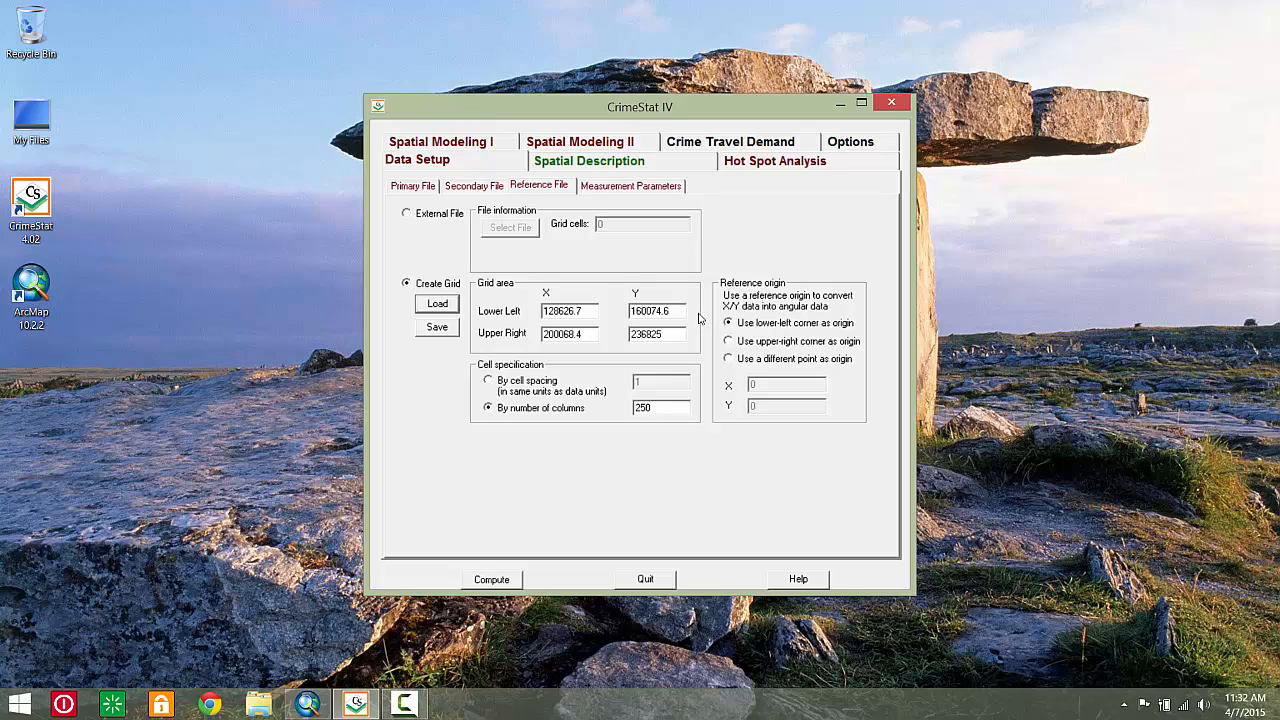
Enable a single kernel density estimate with a fixed interval bandwidth of 0.5 miles
left_click(441, 142)
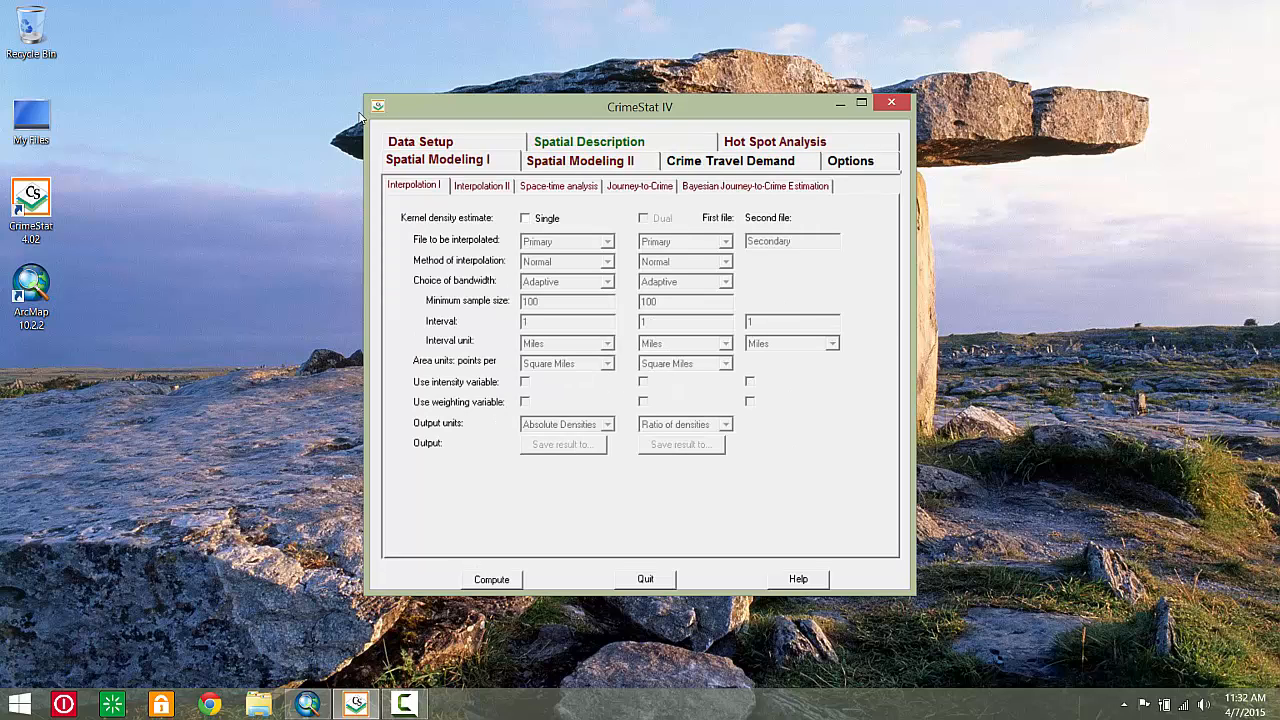
left_click(525, 217)
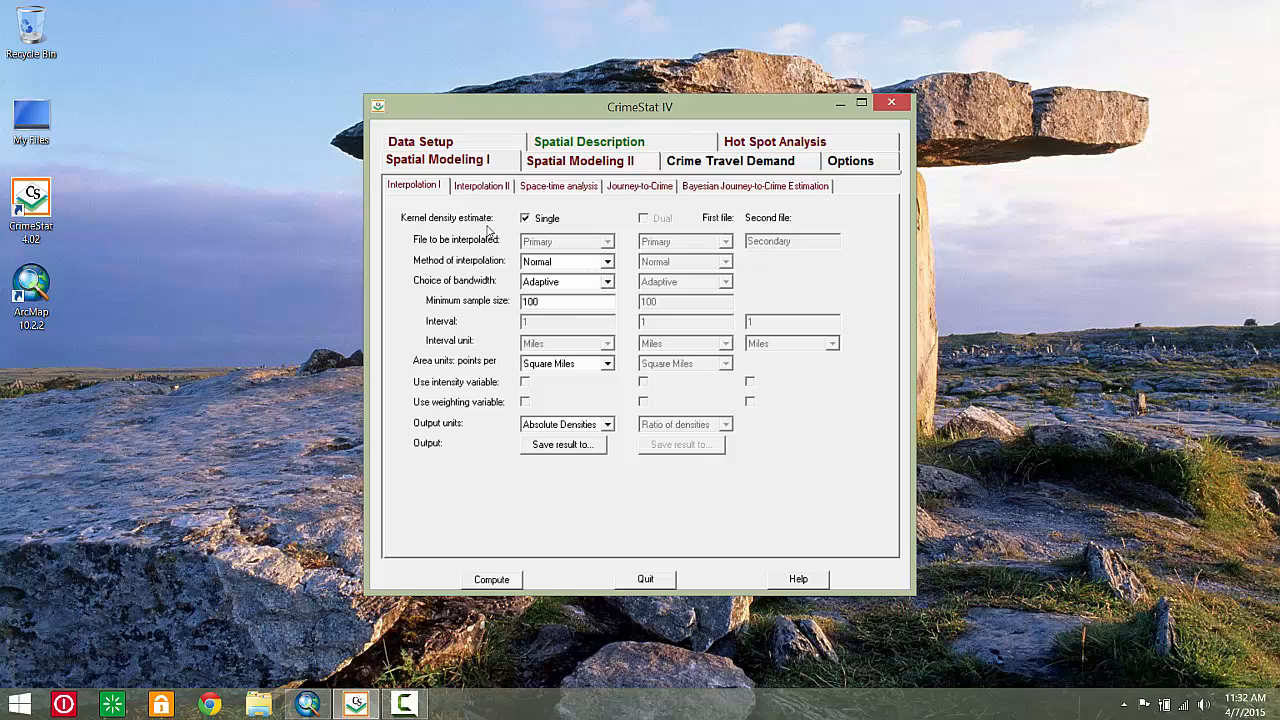
left_click(607, 284)
left_click(607, 307)
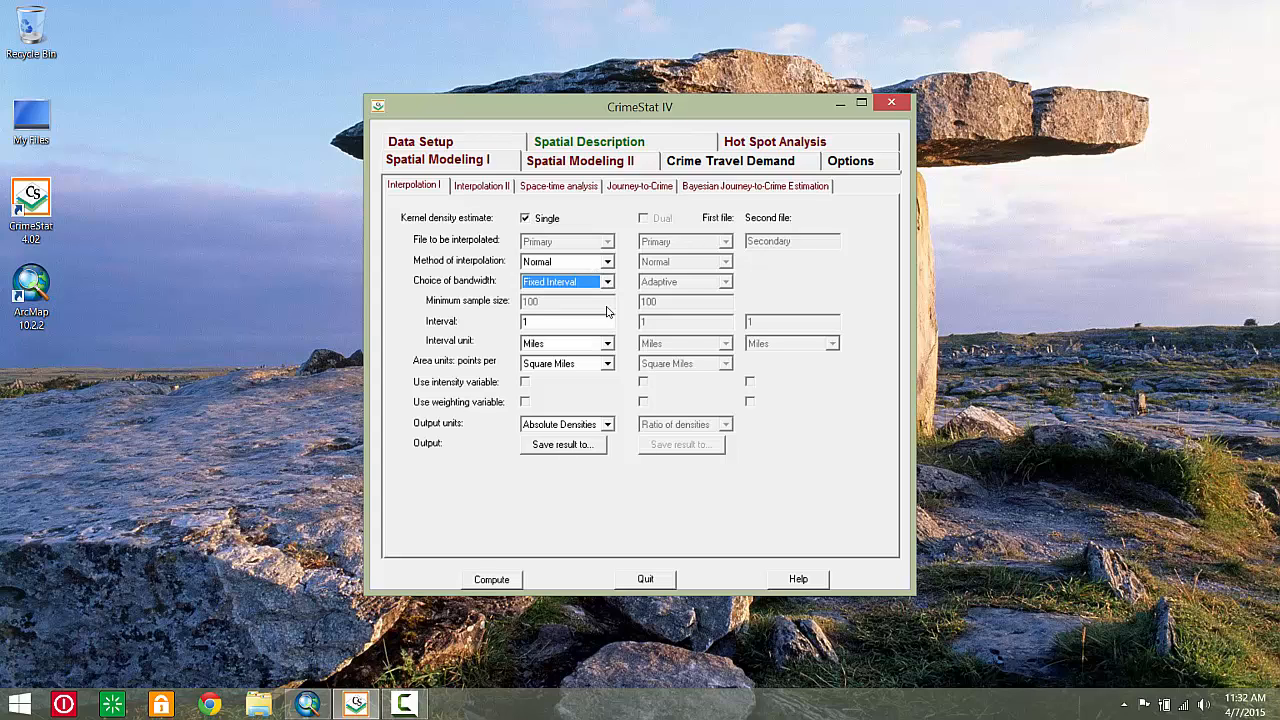
left_click(607, 321)
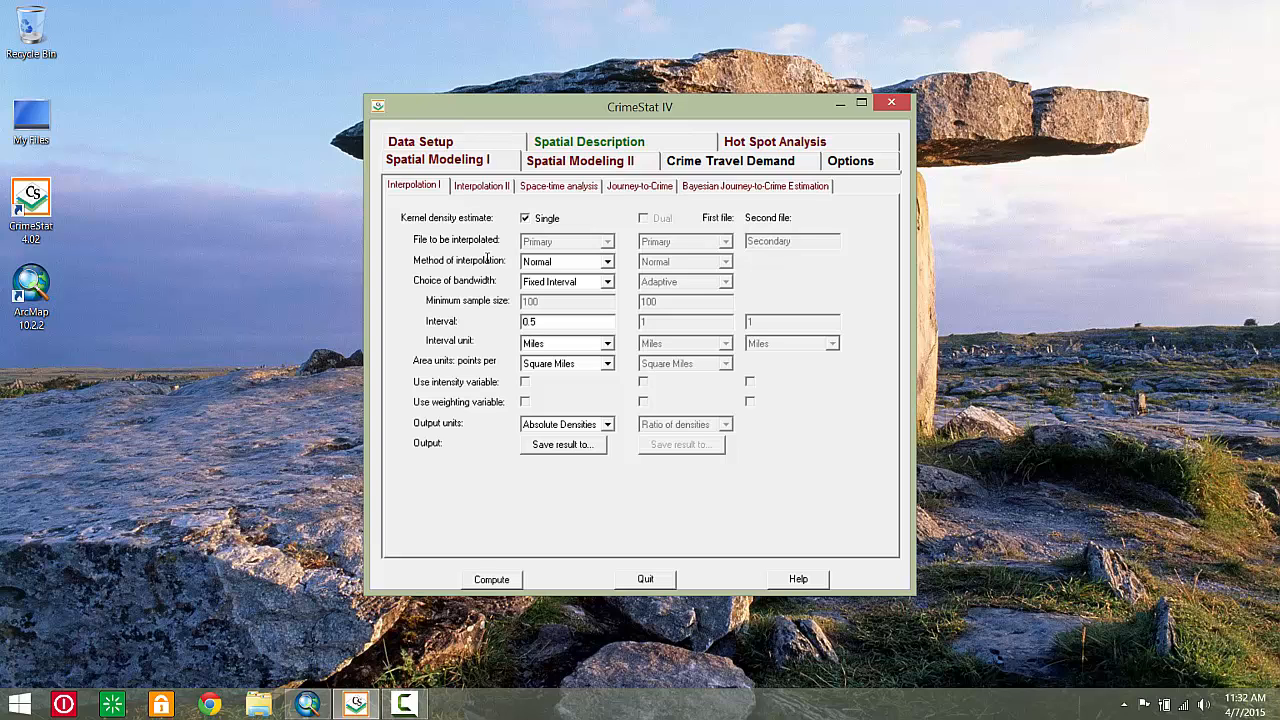
Set the density output to an ArcView SHP file named resburglaries in the GIS data folder and compute the estimate
left_click(603, 445)
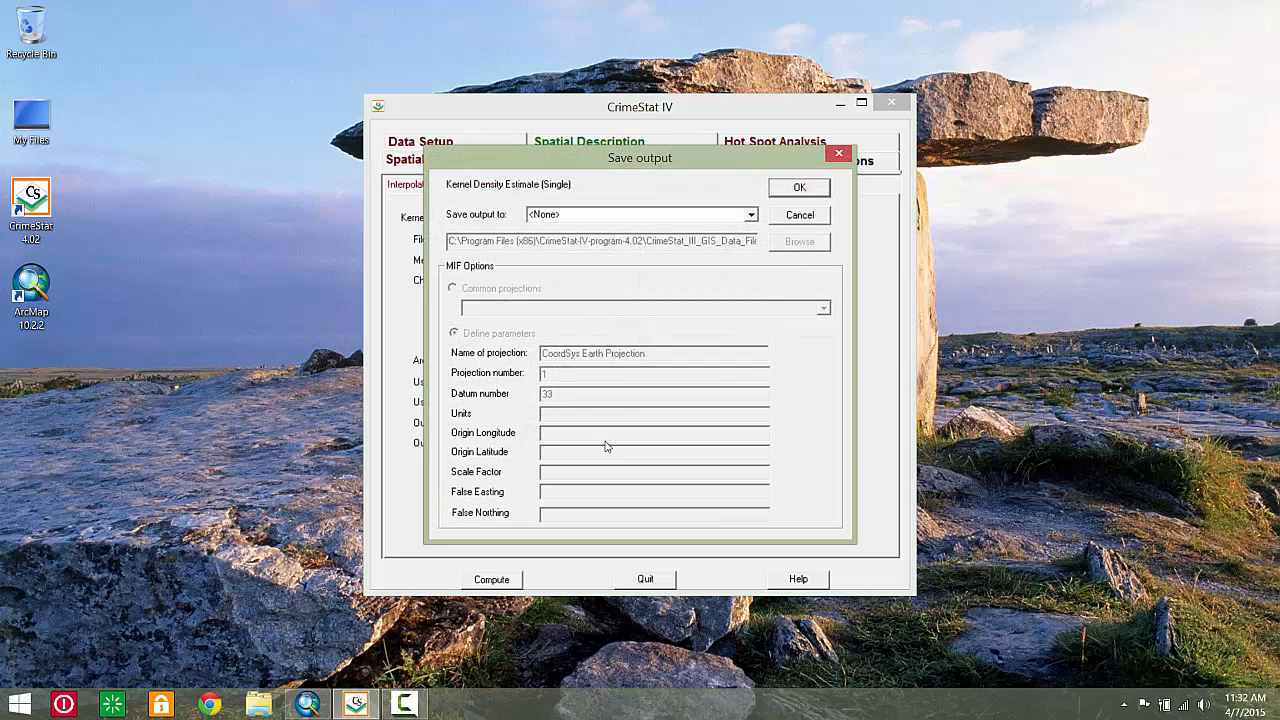
left_click(750, 214)
left_click(737, 240)
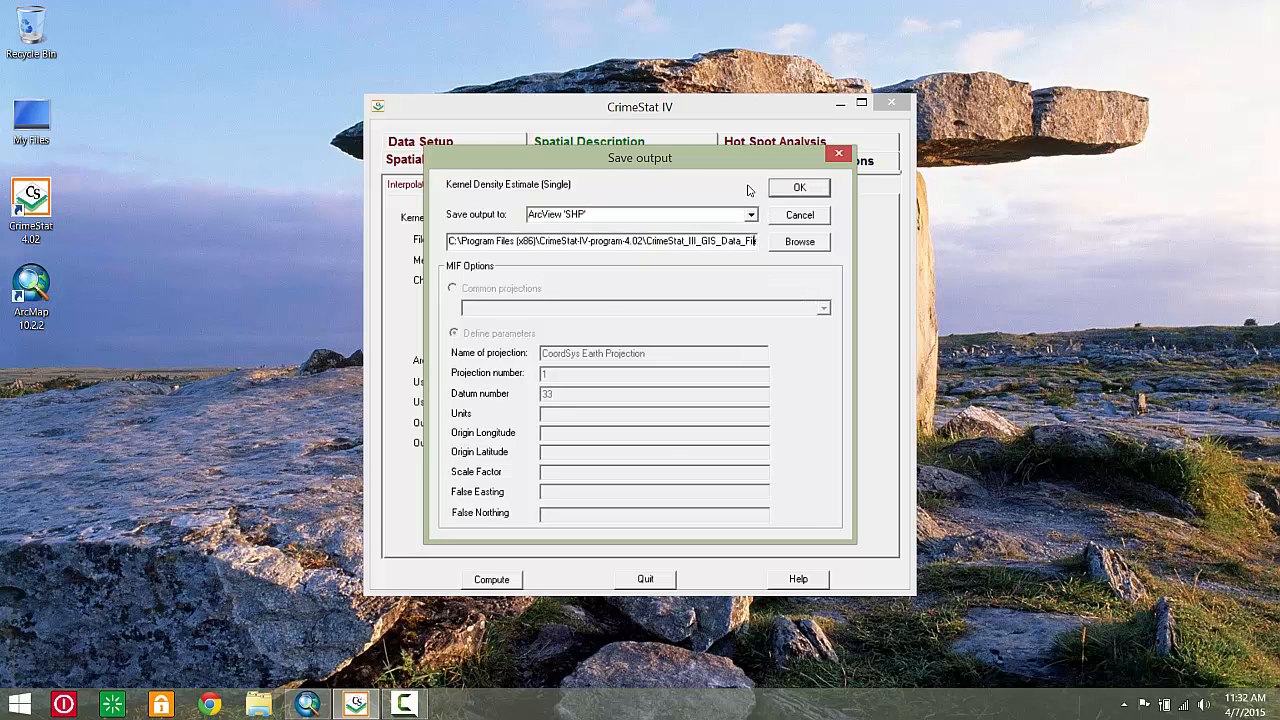
key("End")
type("resbu")
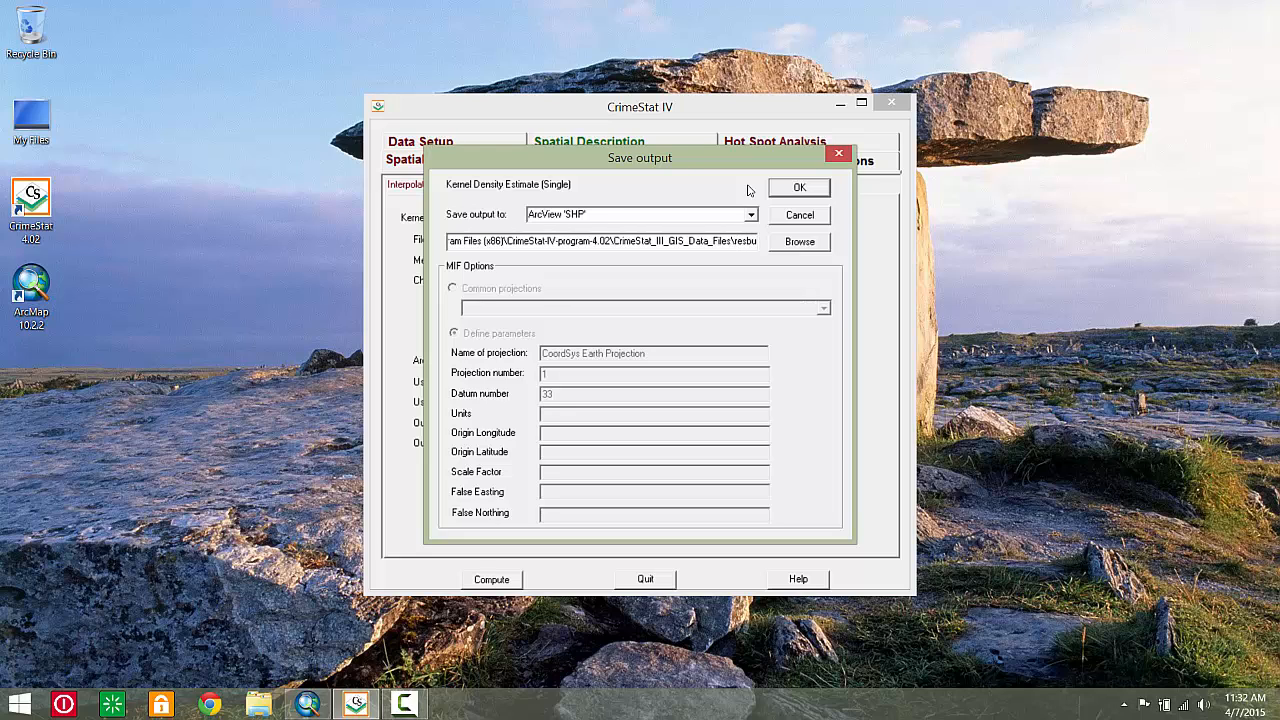
type("rglaries")
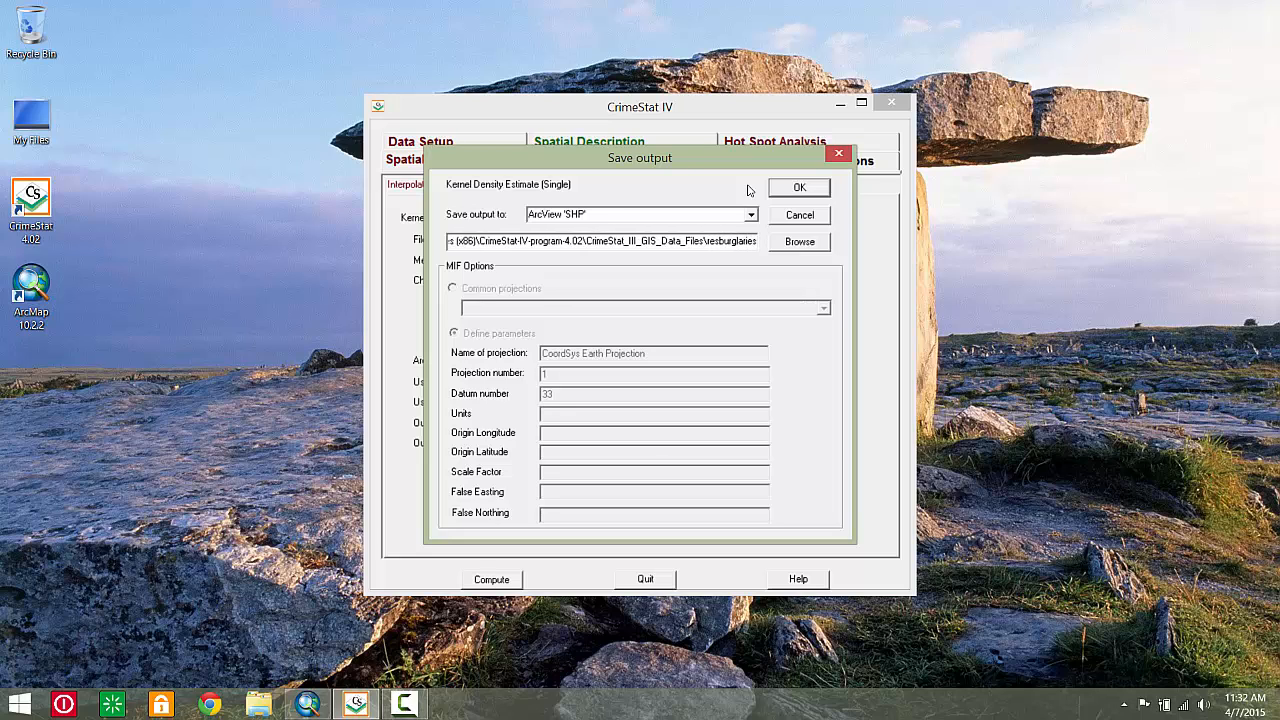
left_click(802, 188)
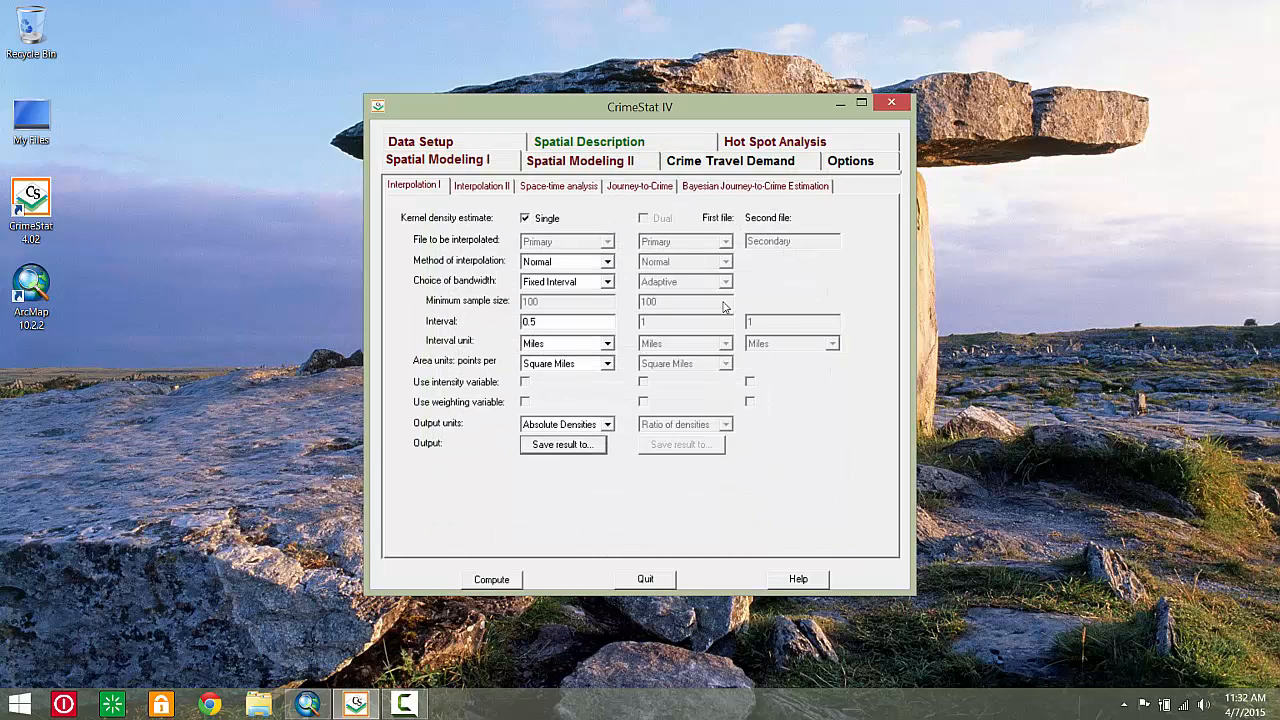
left_click(516, 580)
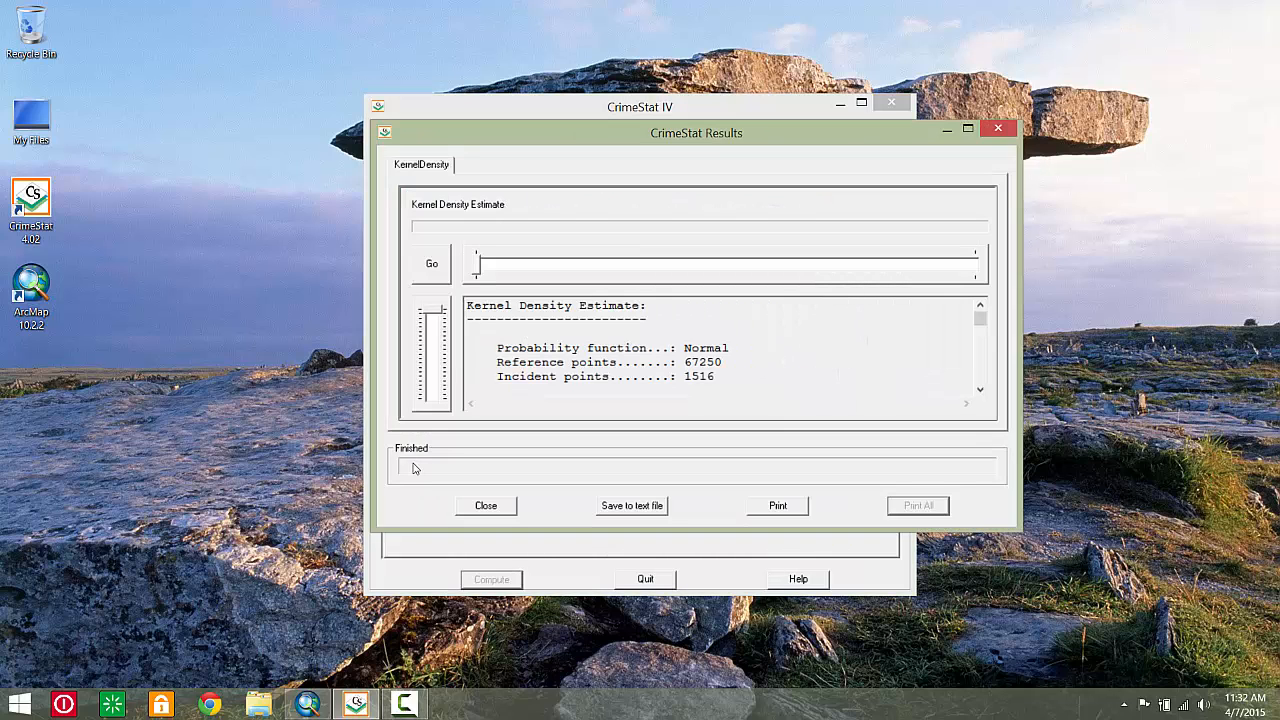
left_click(504, 509)
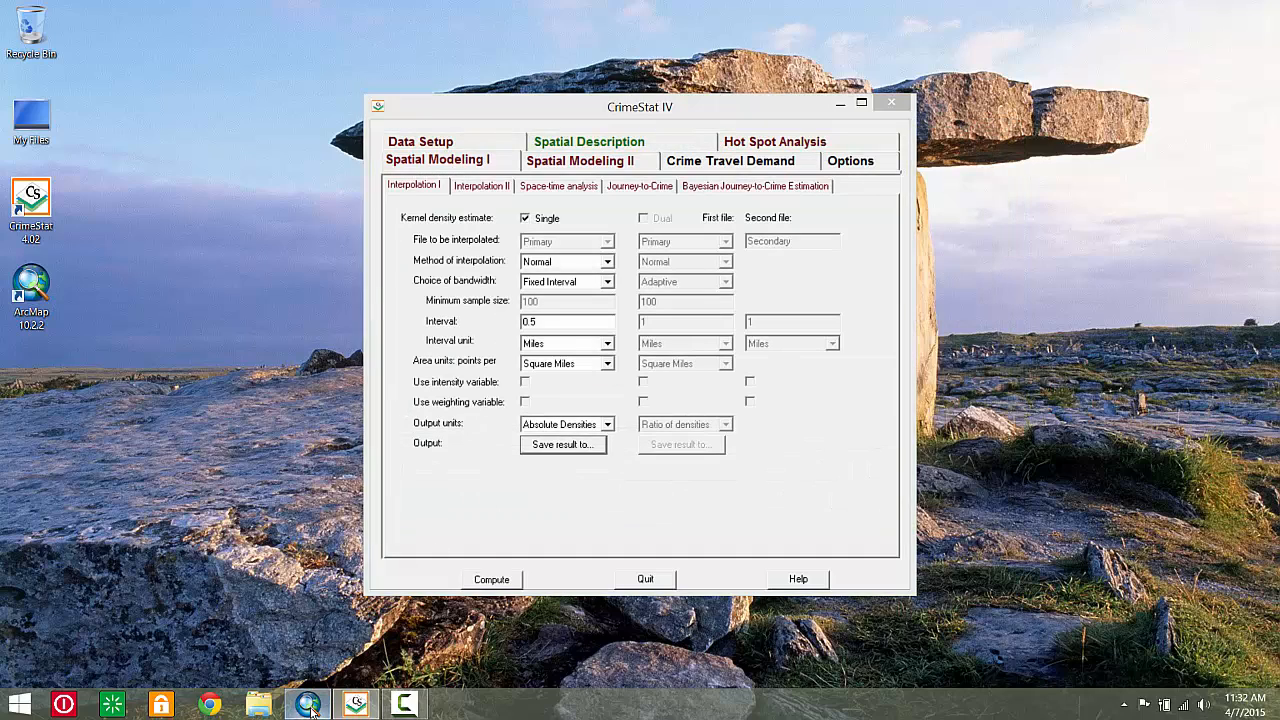
Switch to ArcMap and add Kresburglaries.shp to the lincoln map
left_click(309, 706)
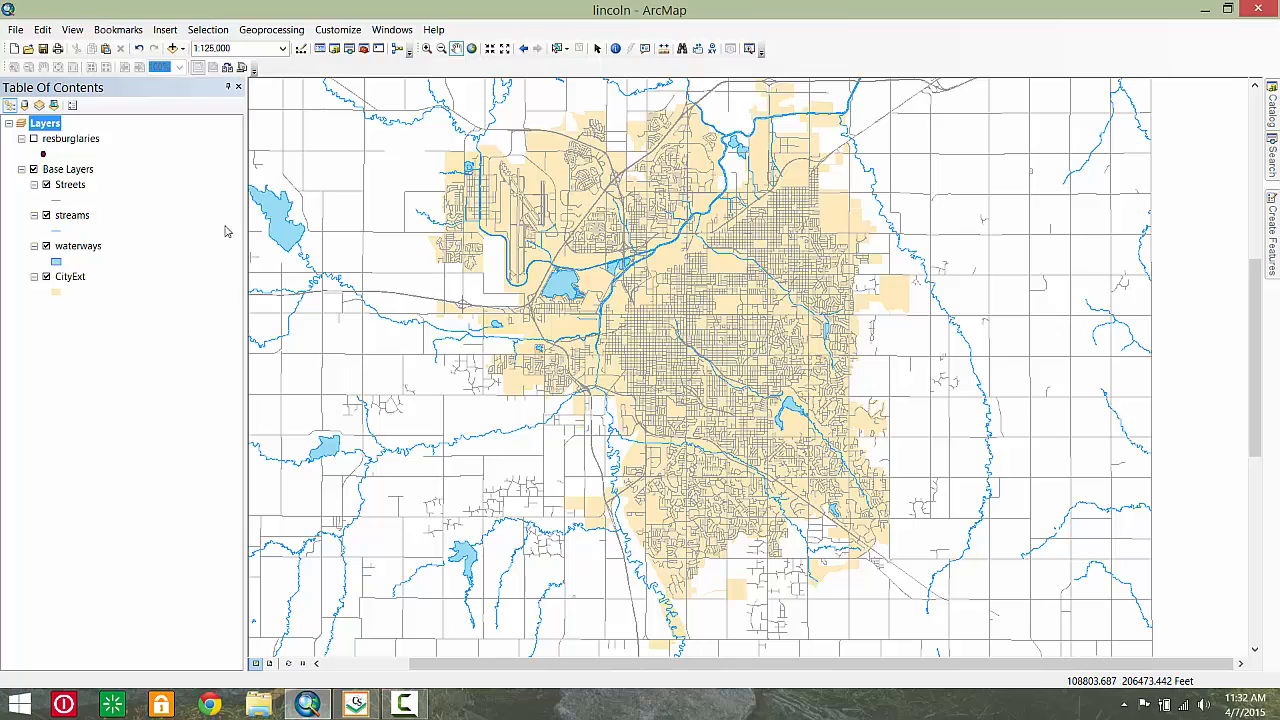
left_click(172, 48)
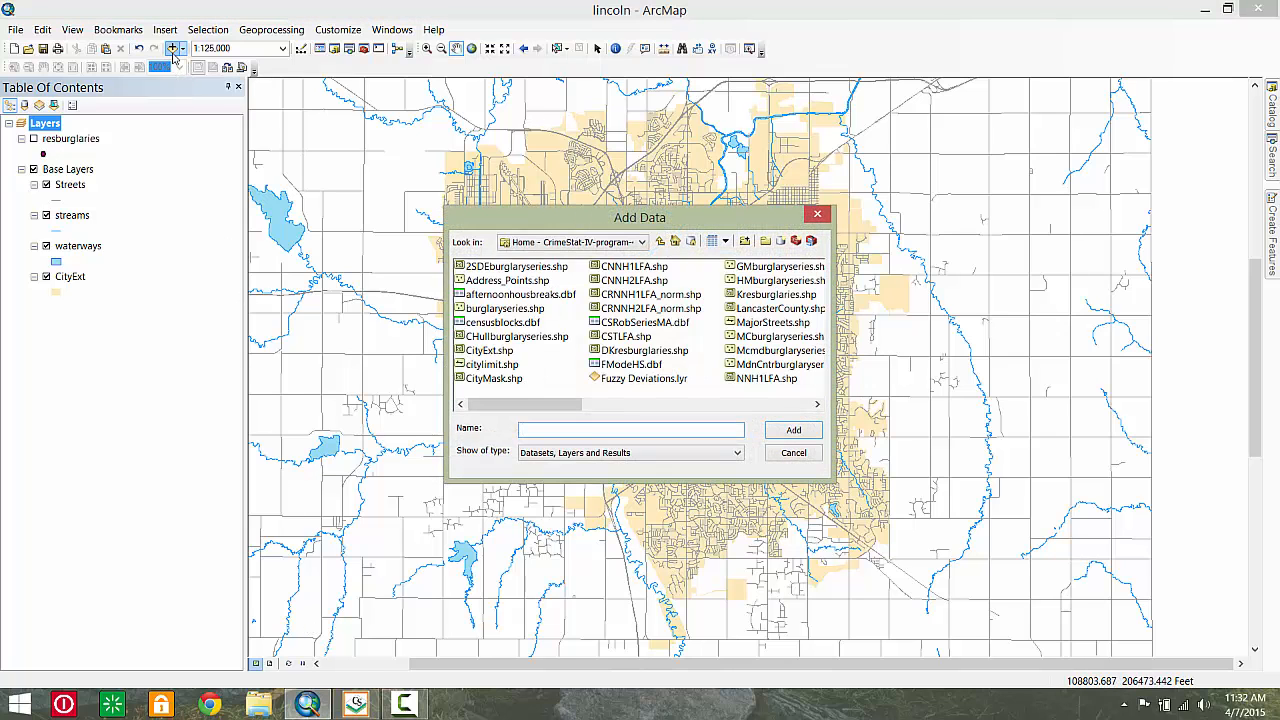
left_click(775, 296)
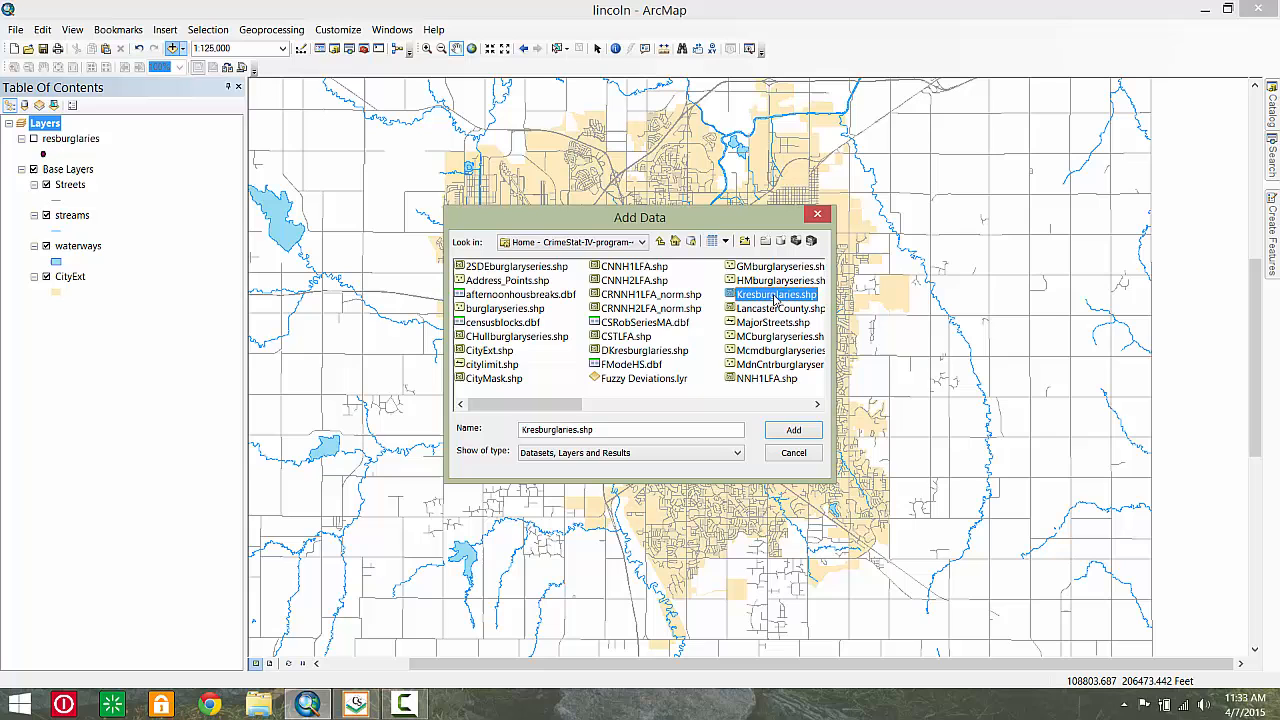
left_click(794, 431)
left_click(765, 427)
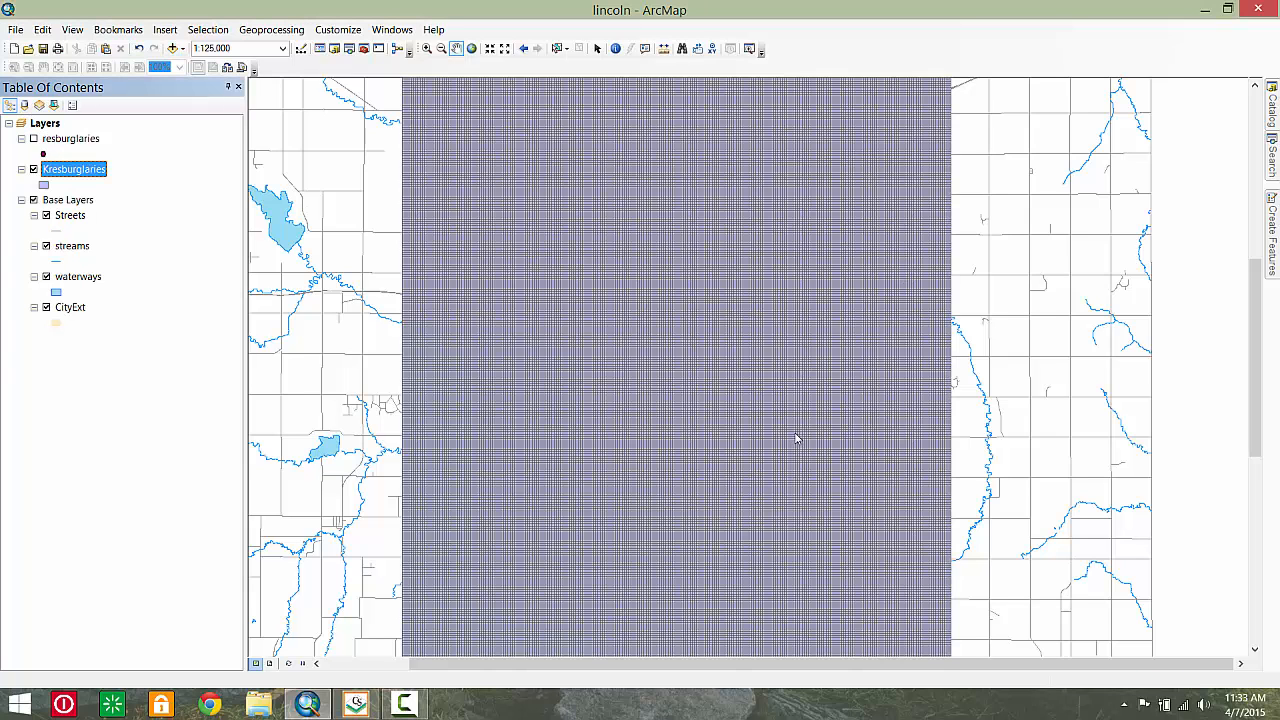
Symbolize the Kresburglaries layer as quantities with graduated colors based on the Z field
double_click(86, 172)
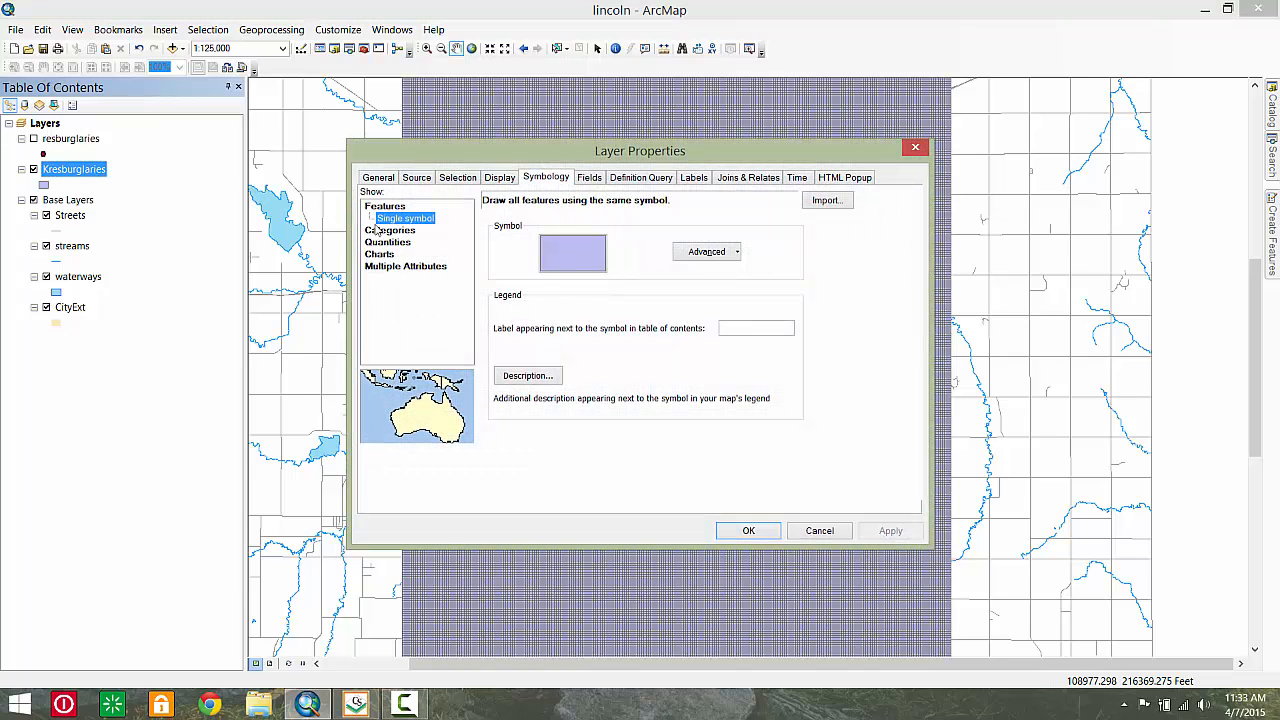
left_click(401, 244)
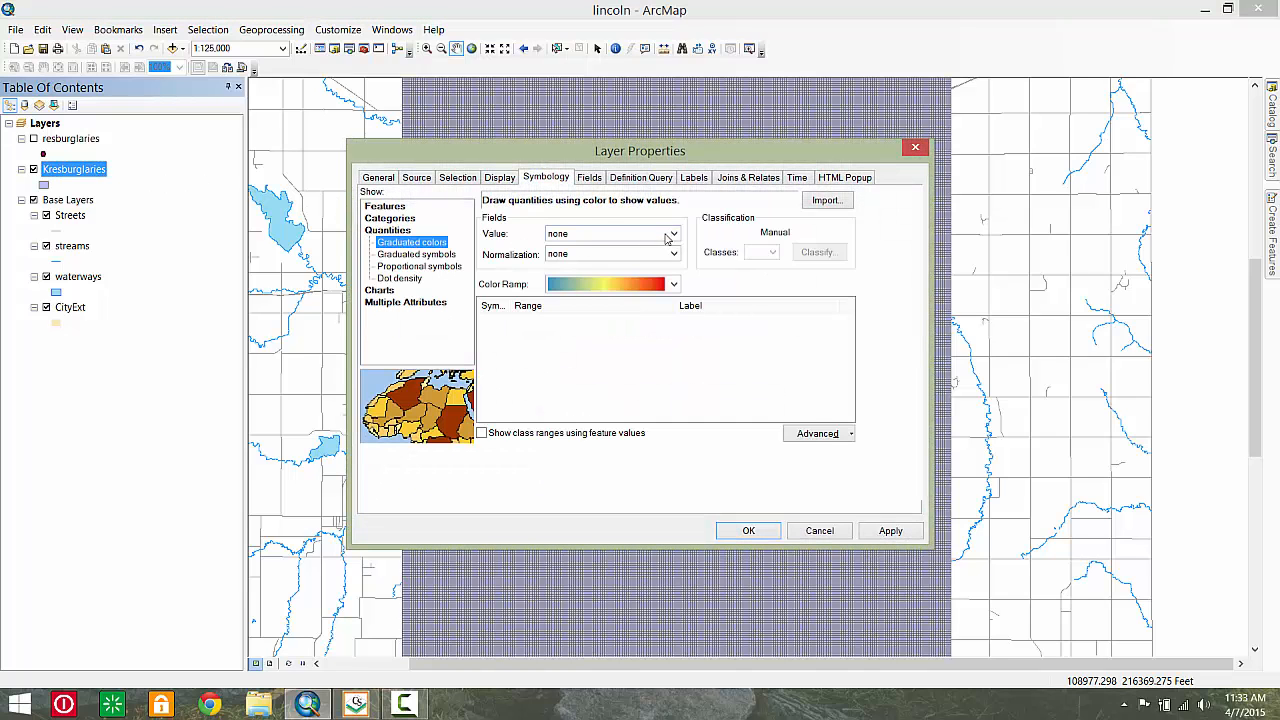
left_click(673, 236)
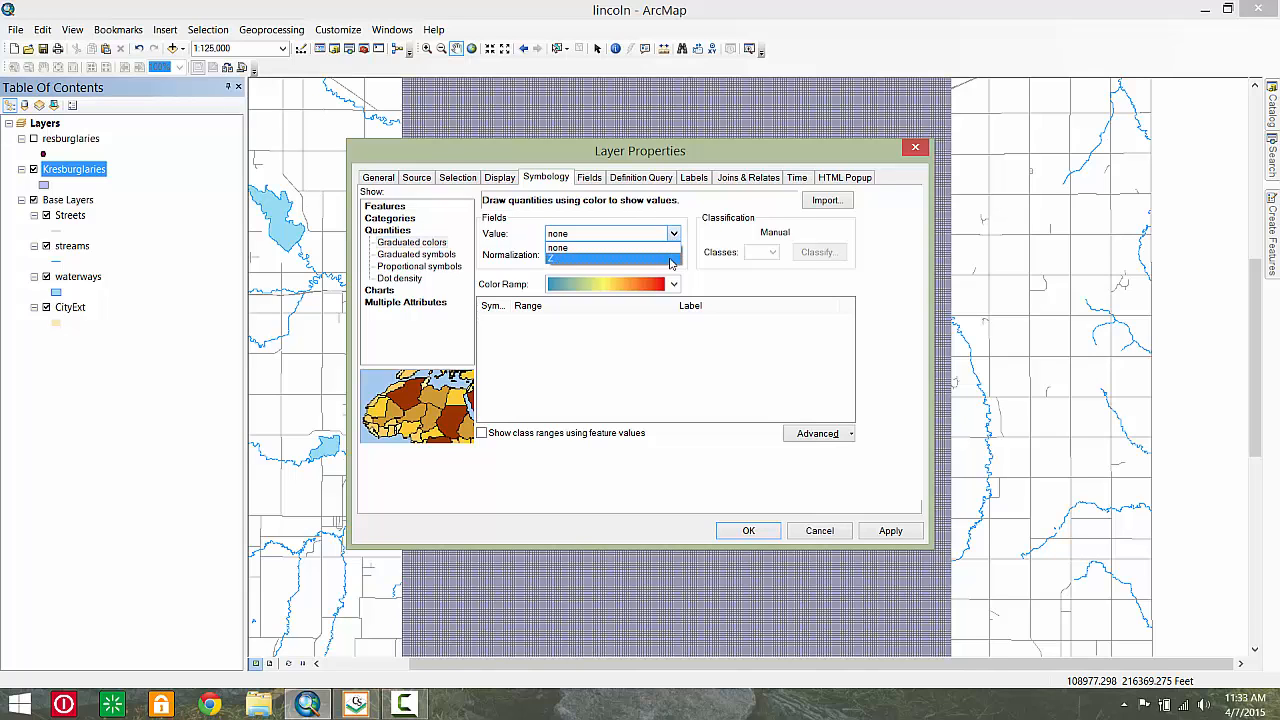
left_click(670, 255)
left_click(781, 409)
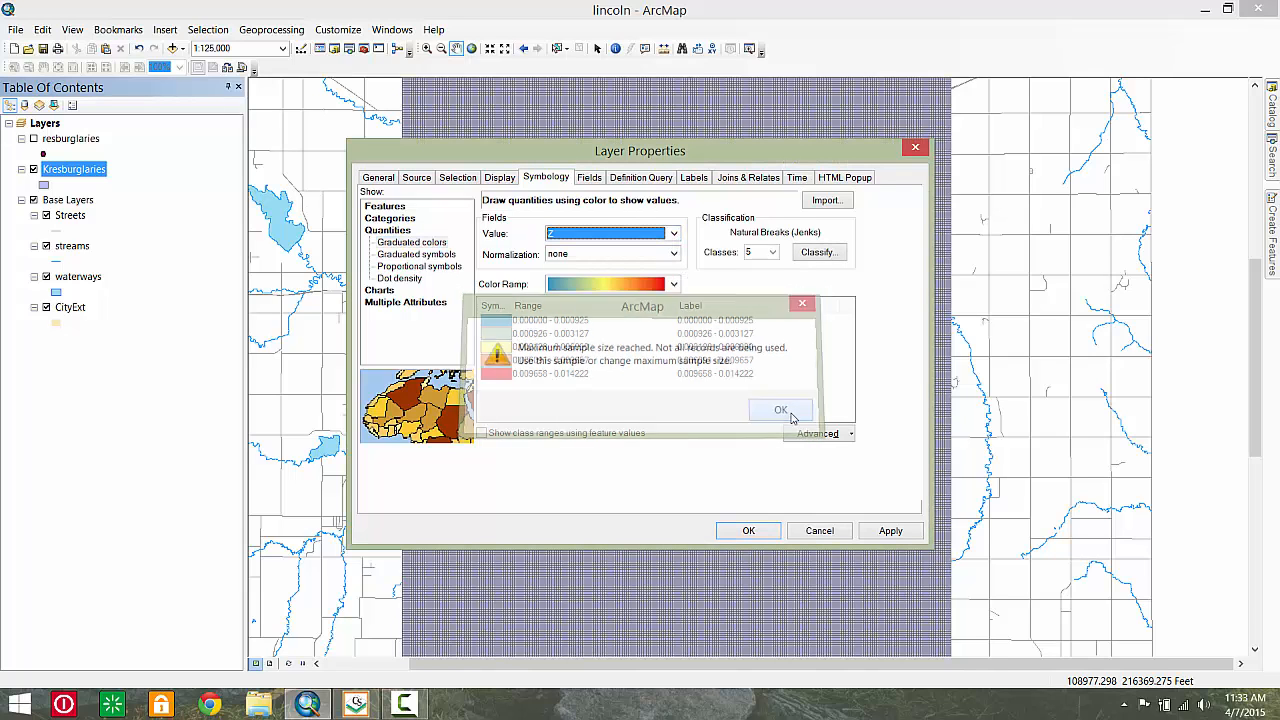
Raise the classification's maximum sample size for the Kresburglaries layer to 100000 records
left_click(825, 254)
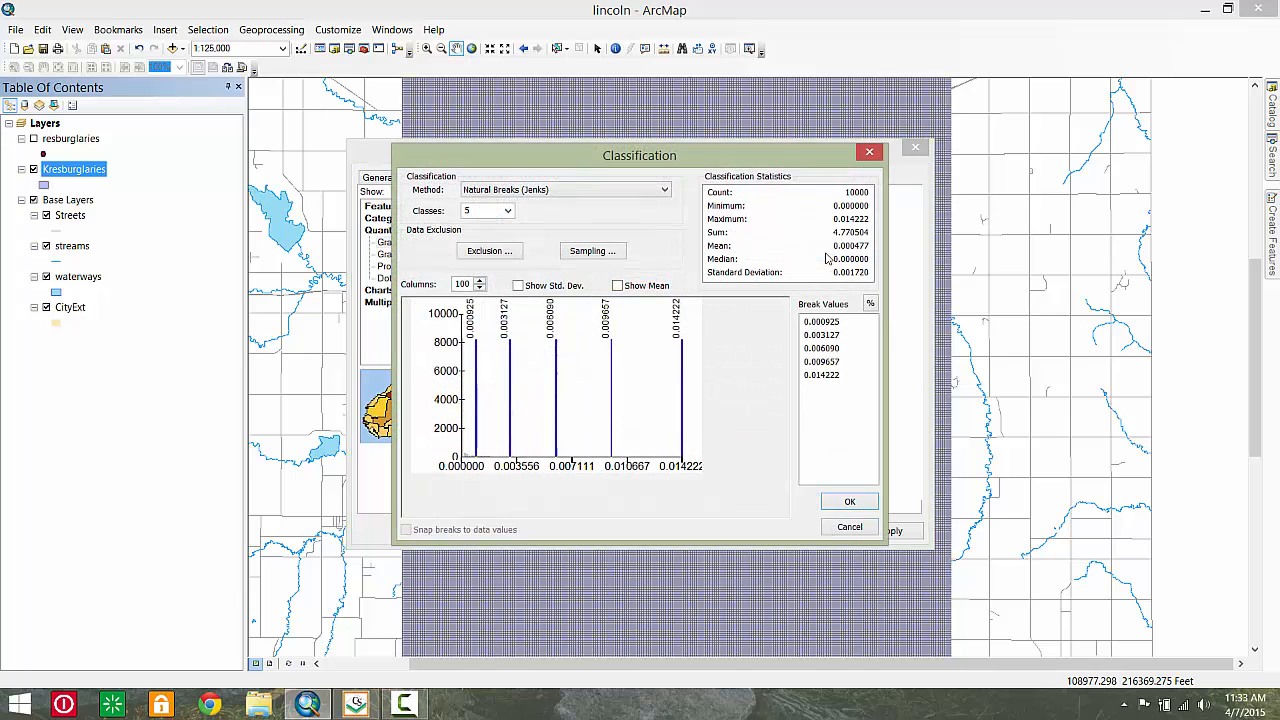
left_click(618, 258)
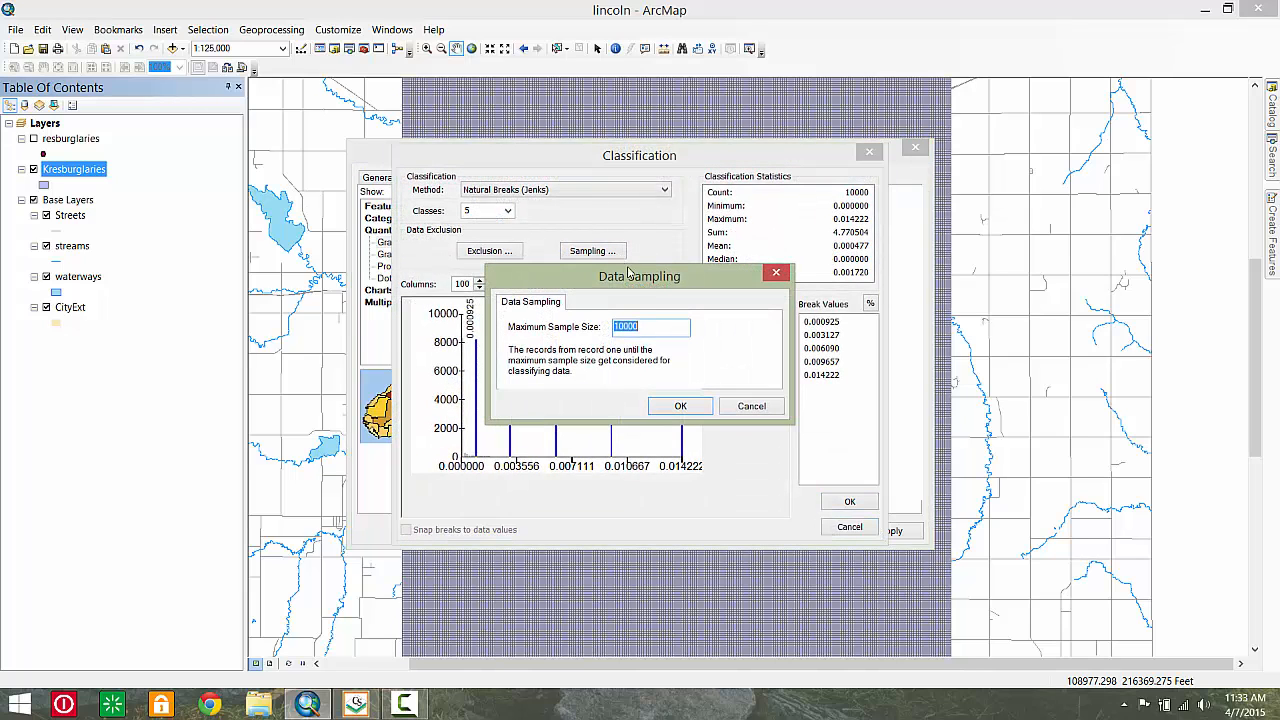
left_click(662, 330)
type("0")
left_click(678, 405)
Switch the classification method to Manual and set the first three break values to .014, .023 and .034
left_click(665, 190)
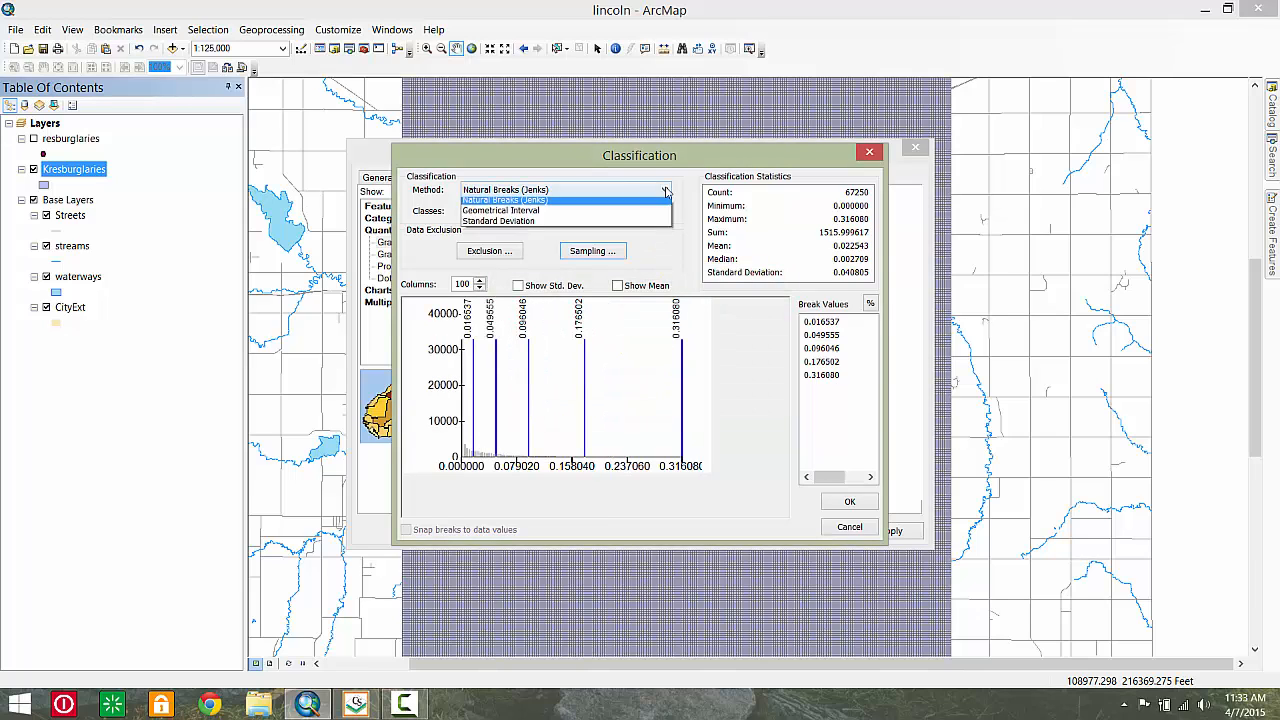
left_click(660, 203)
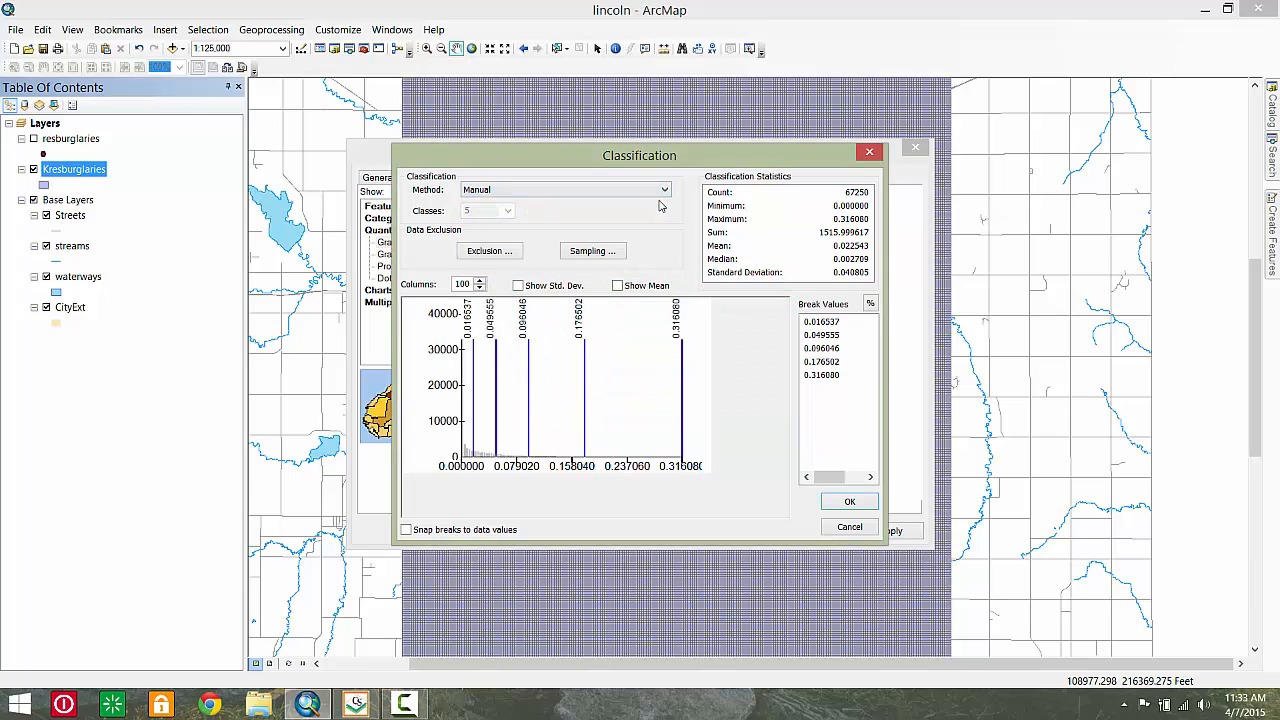
left_click(839, 322)
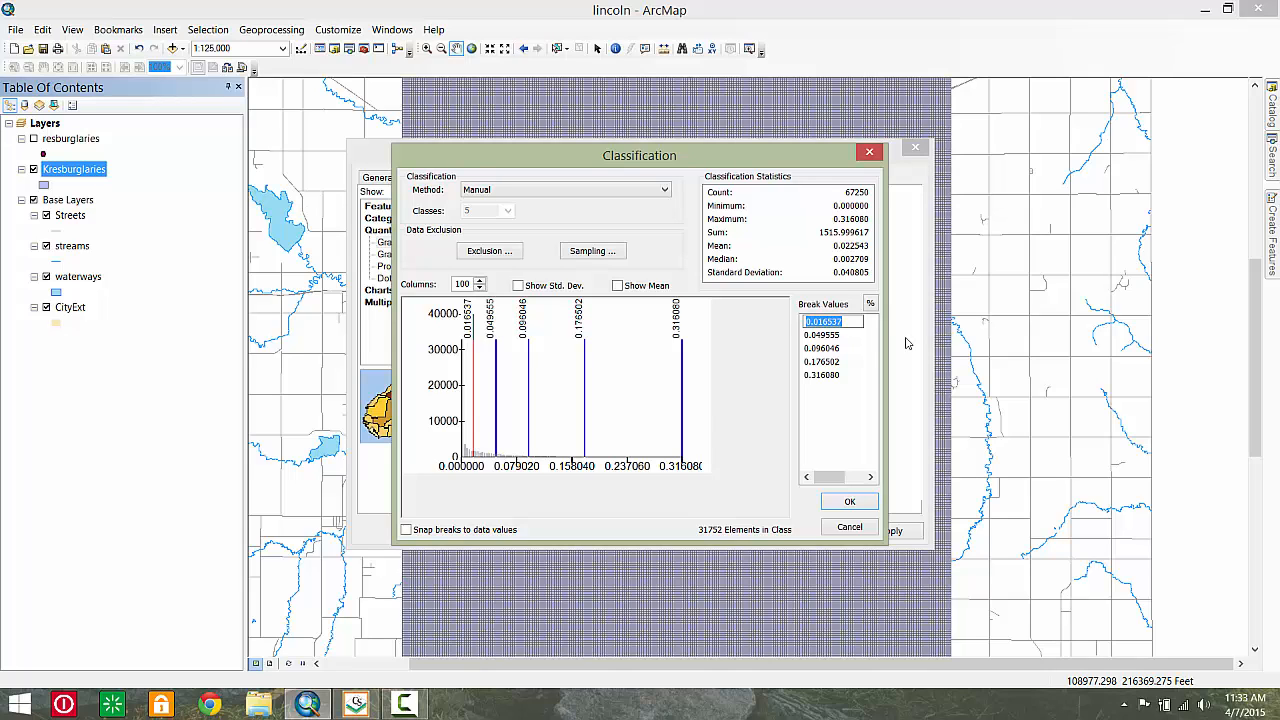
key("BackSpace")
type(".014")
key("Return")
key("BackSpace")
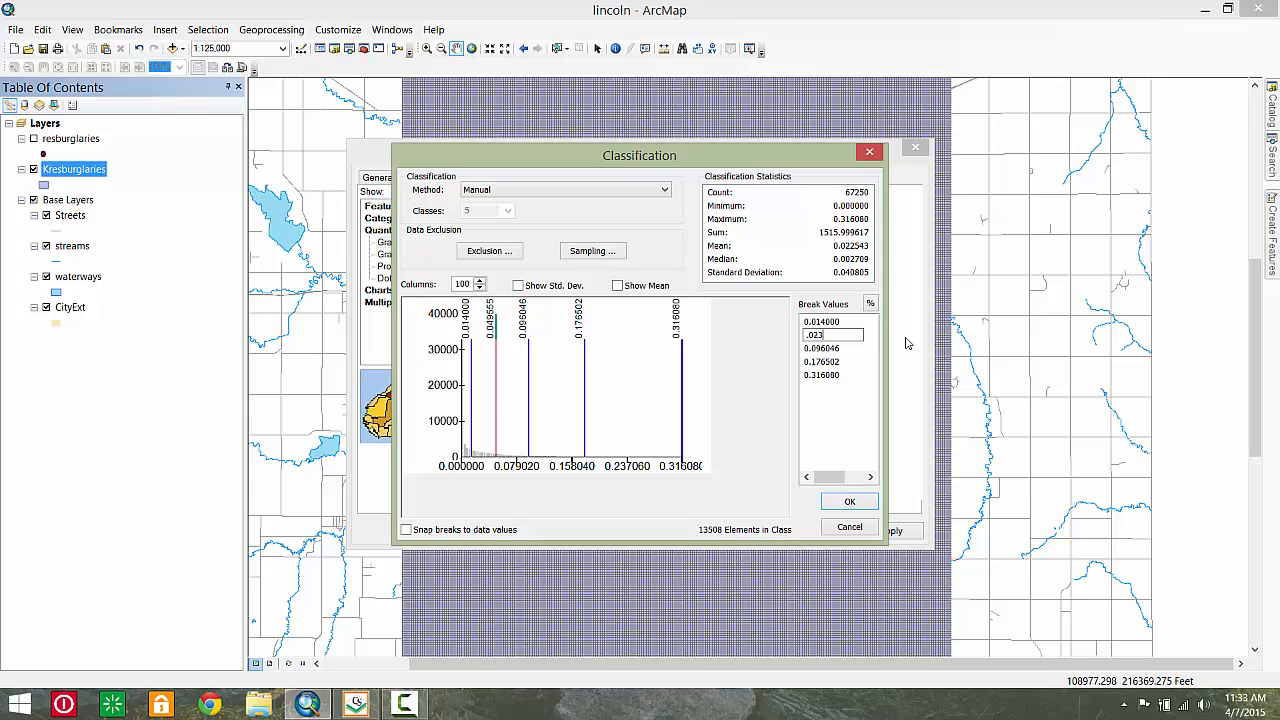
type(".023")
key("Return")
key("BackSpace")
type(".034")
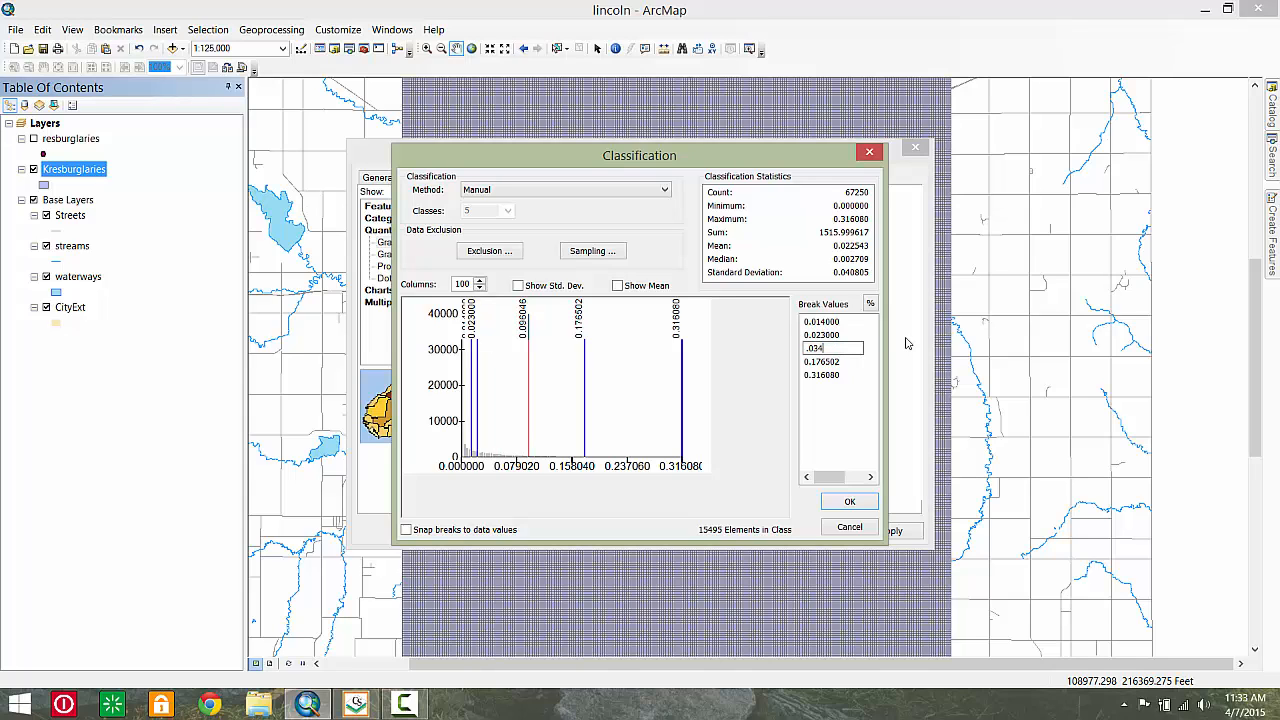
Set the last two class breaks to .114 and .329 and apply the classification to the Kresburglaries layer
key("Return")
key("BackSpace")
type(".114")
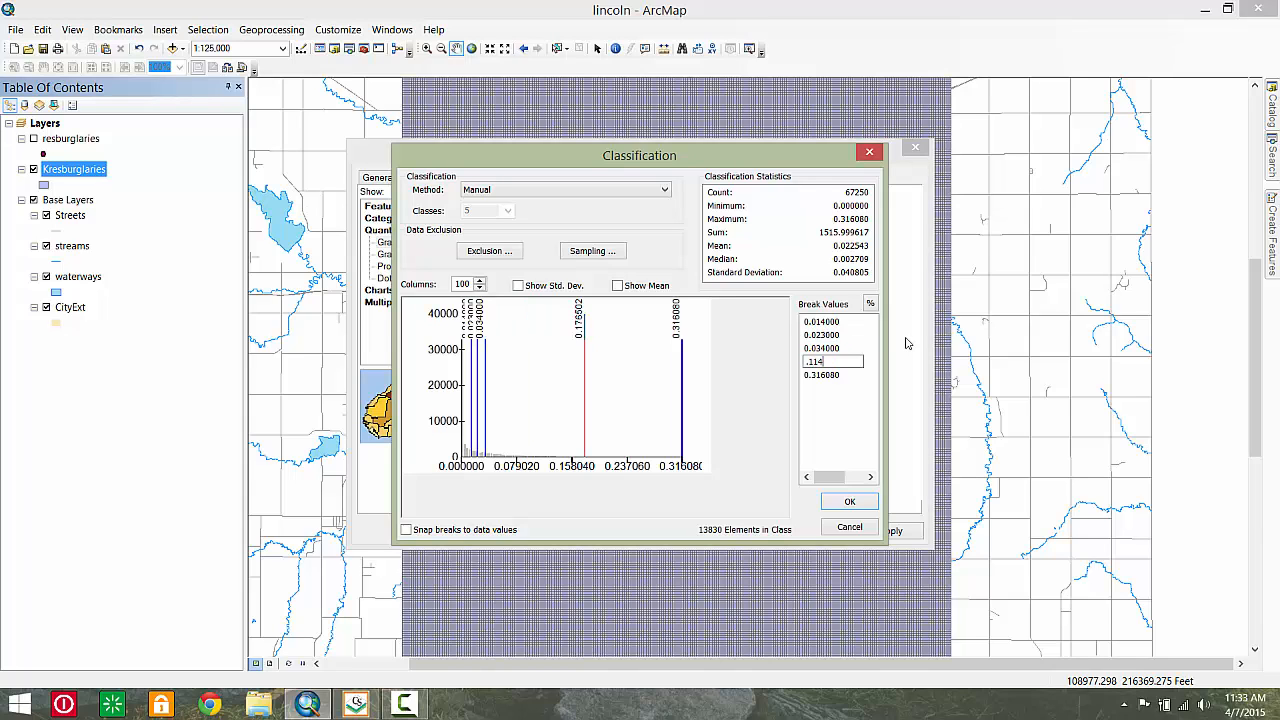
key("Return")
key("BackSpace")
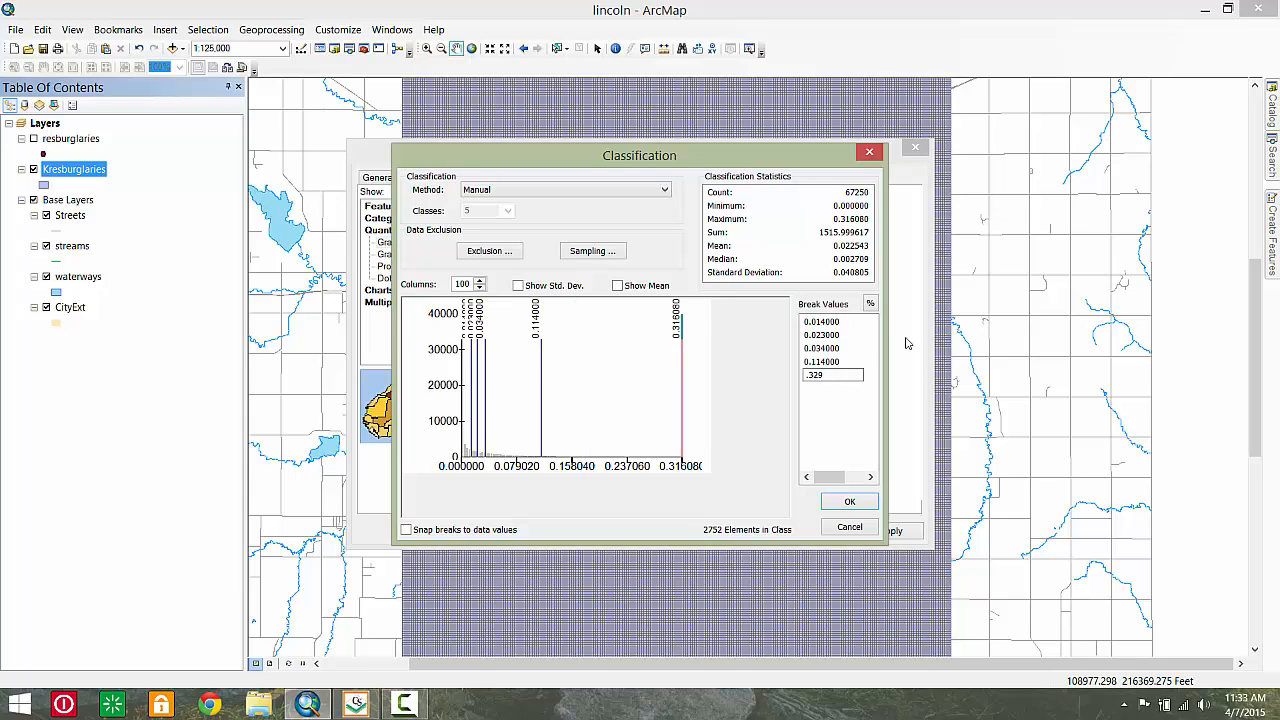
left_click(849, 503)
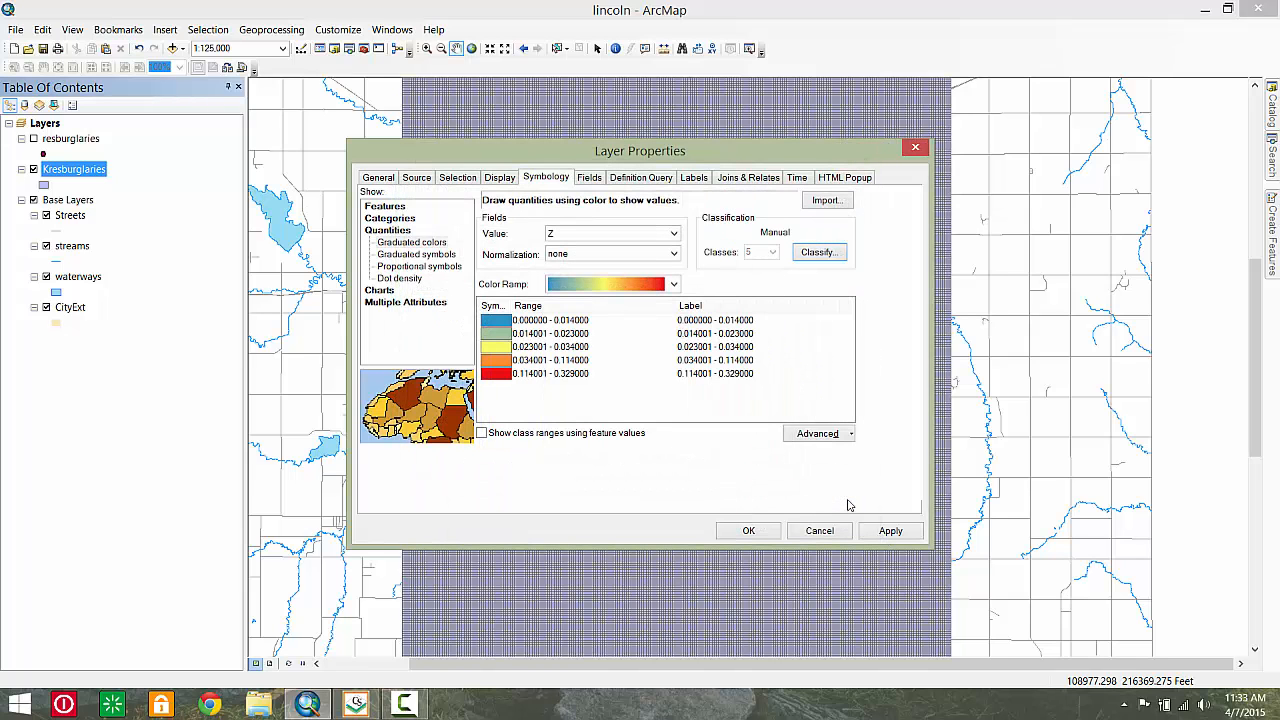
left_click(749, 531)
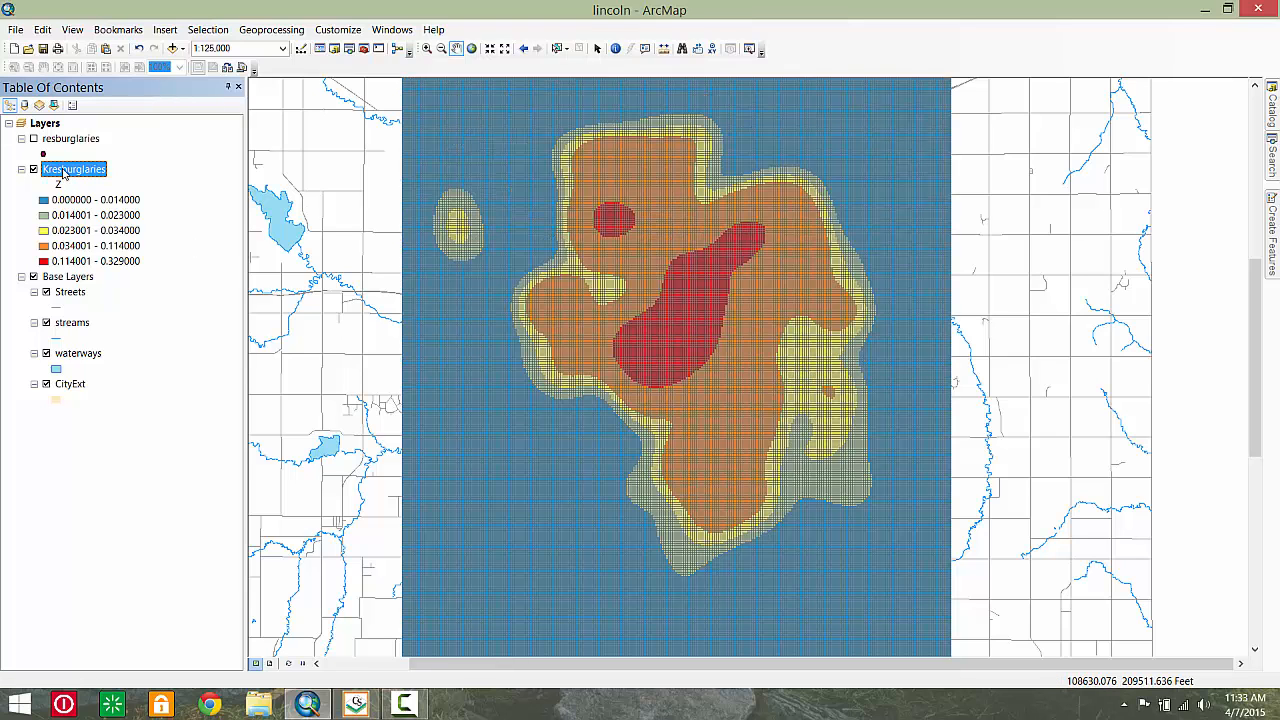
Set the outline width of all Kresburglaries class symbols to 0 and move the layer between waterways and CityExt
double_click(63, 171)
right_click(501, 333)
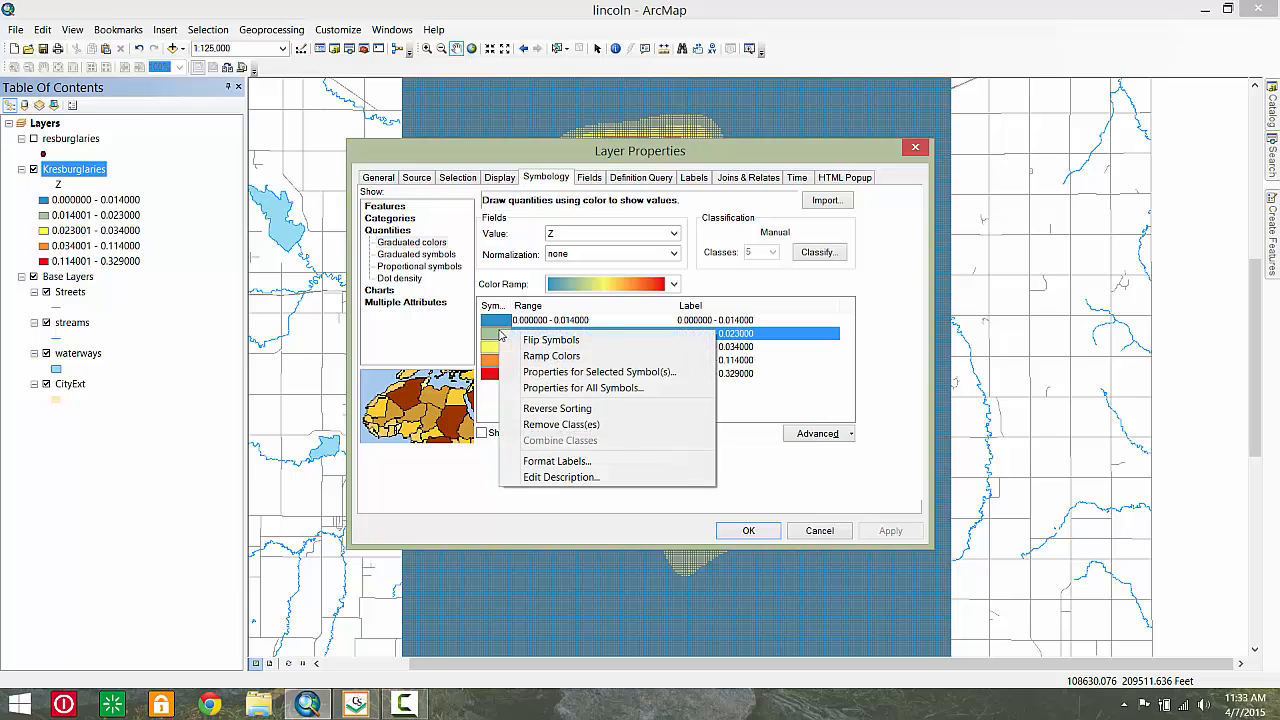
left_click(556, 389)
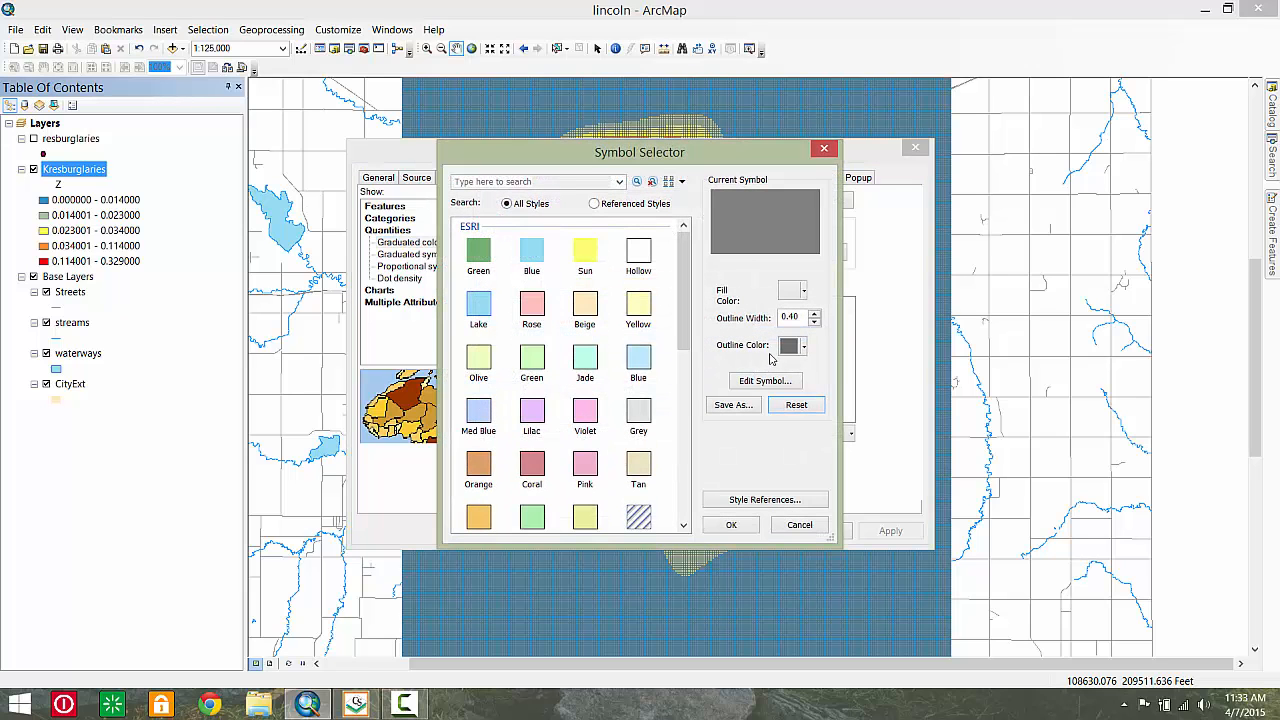
left_click(816, 323)
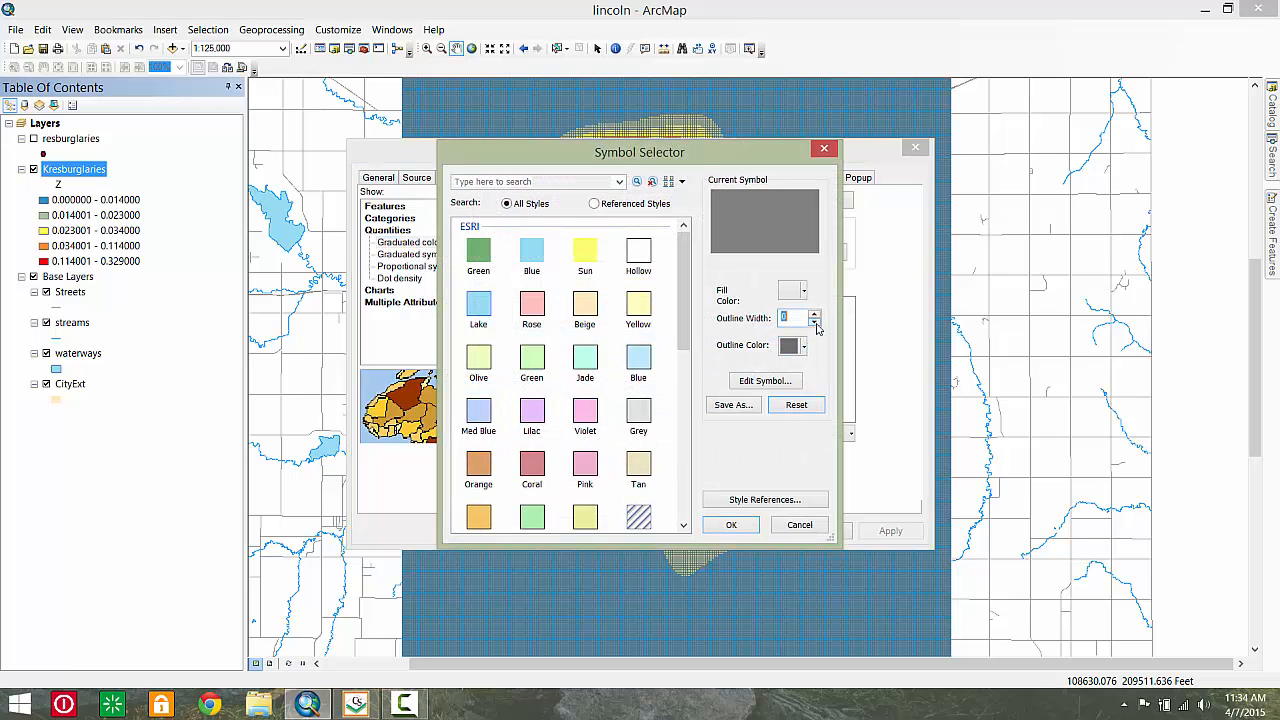
left_click(733, 525)
left_click(742, 531)
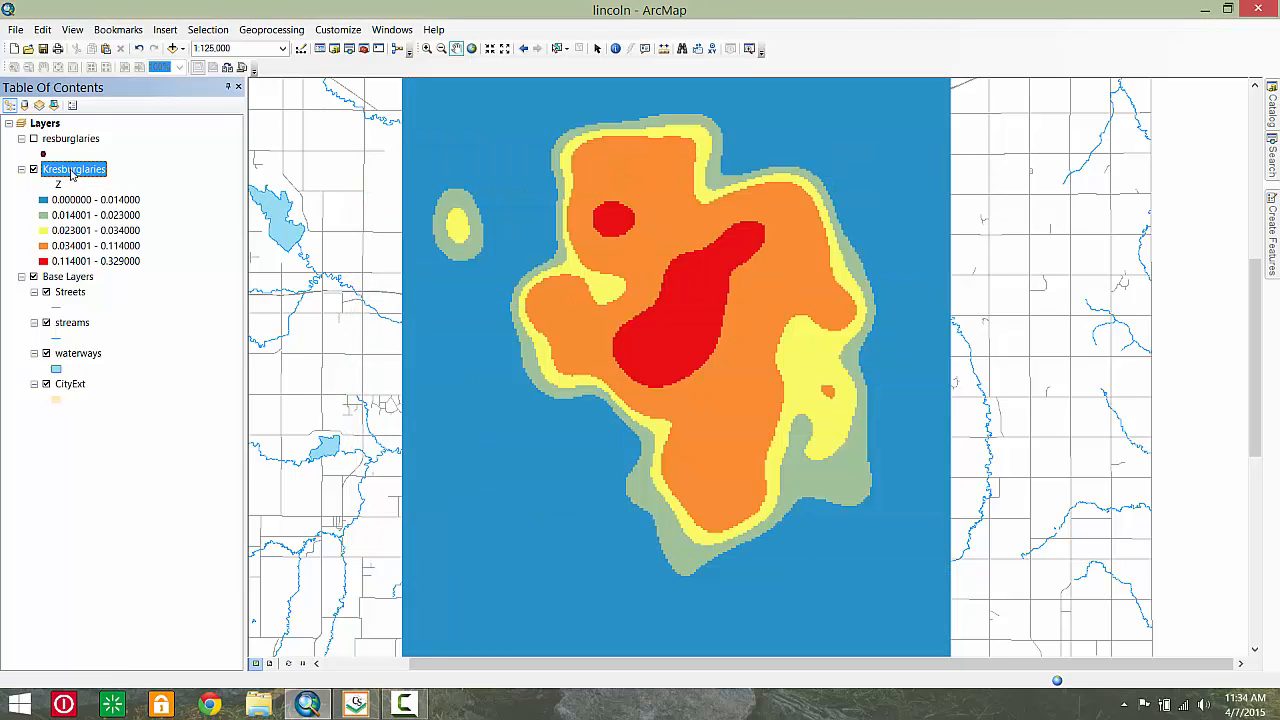
left_click_drag(69, 171, 85, 371)
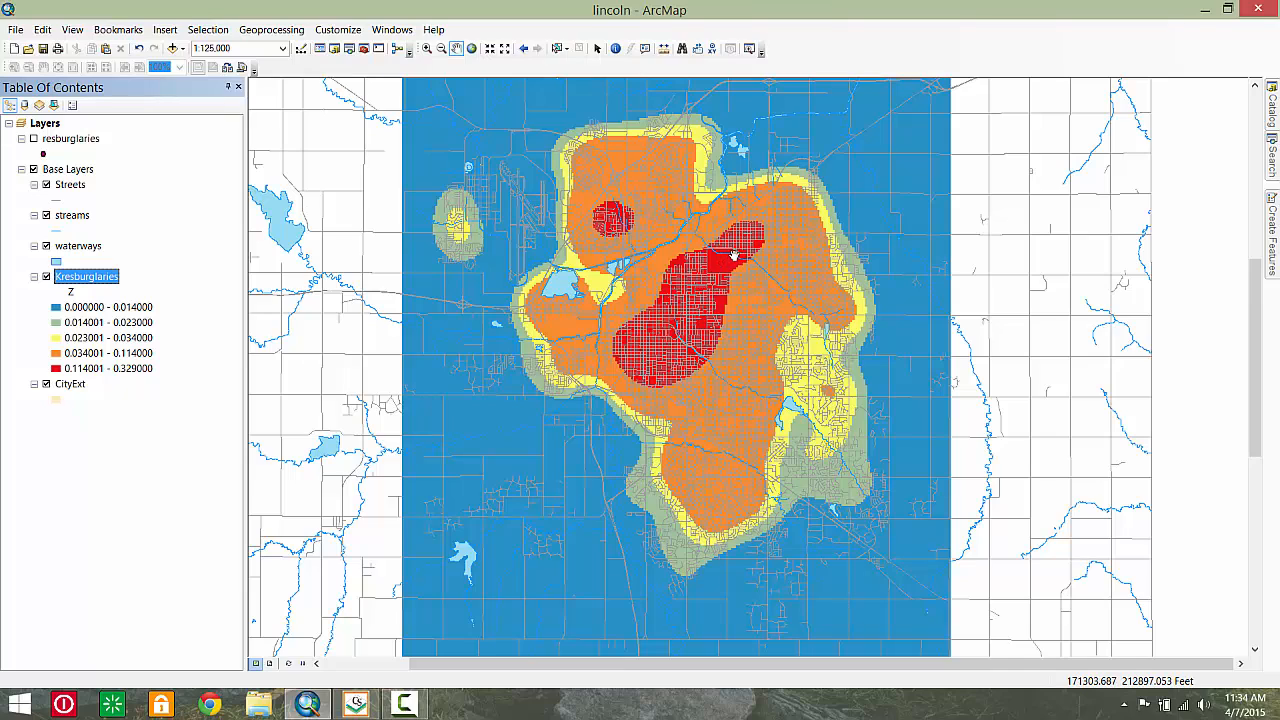
Switch to CrimeStat and load censusblocks.dbf as the secondary file
left_click(1204, 10)
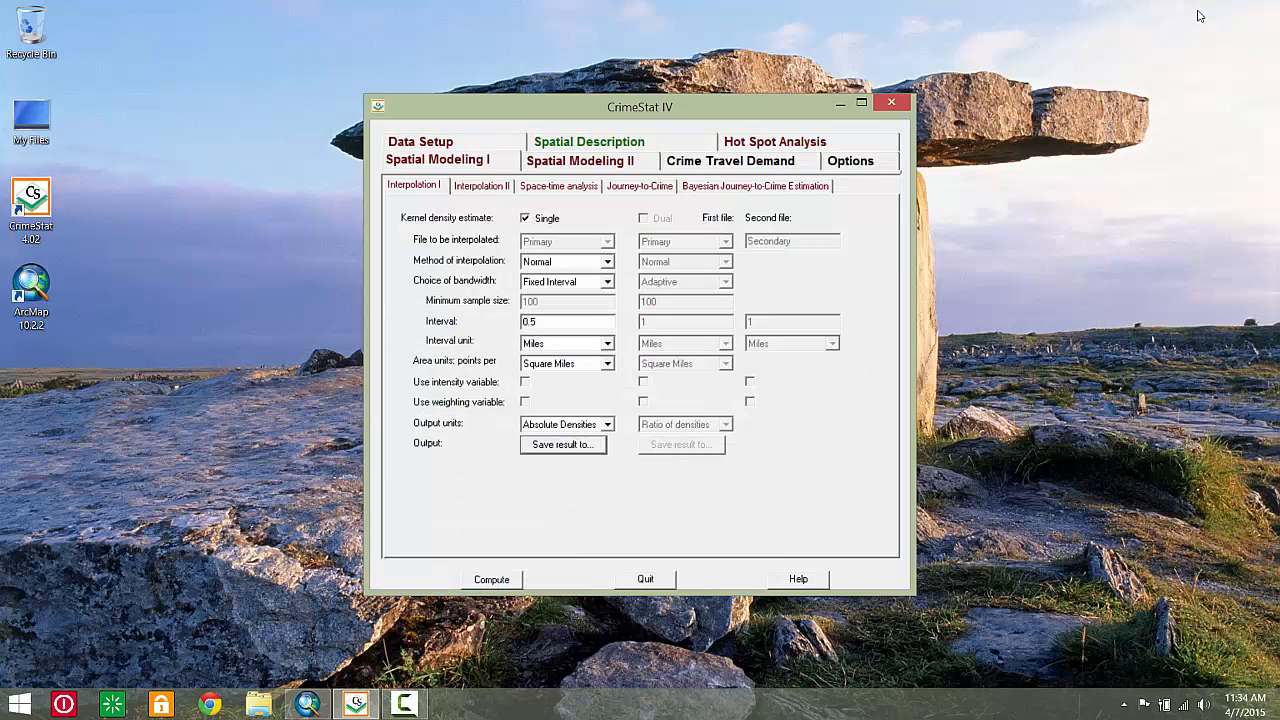
left_click(480, 143)
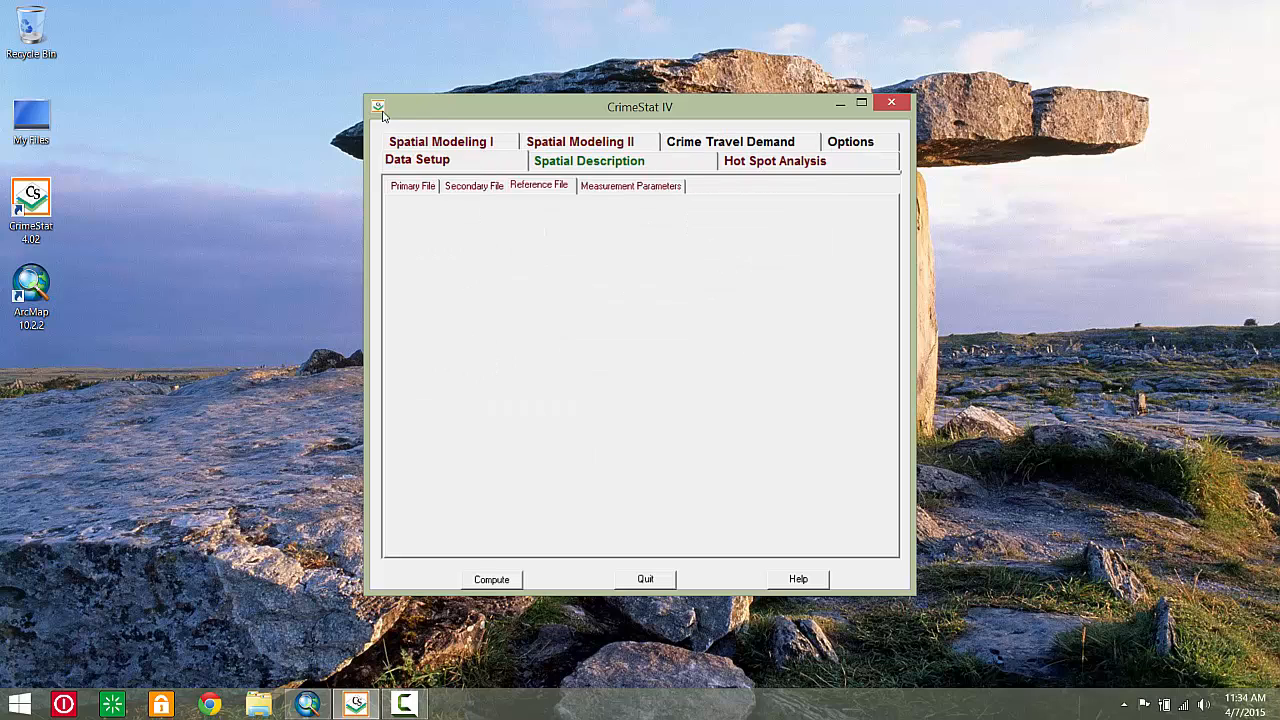
left_click(478, 188)
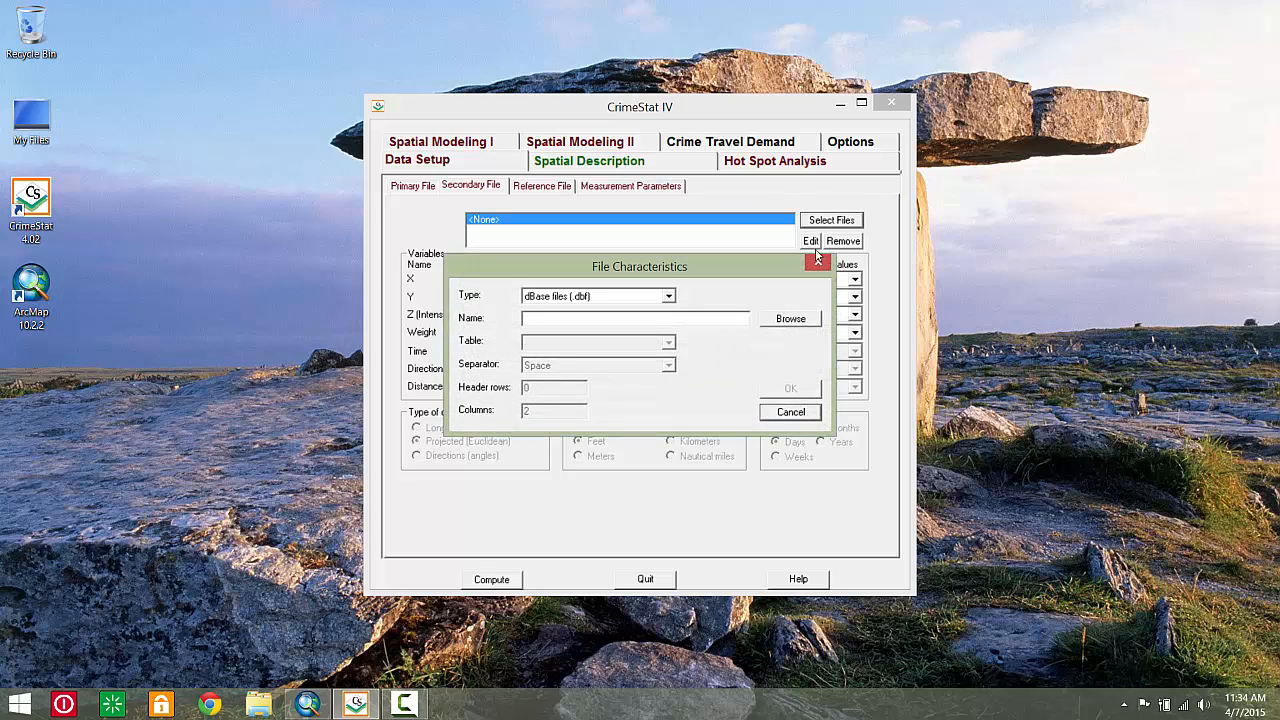
left_click(791, 319)
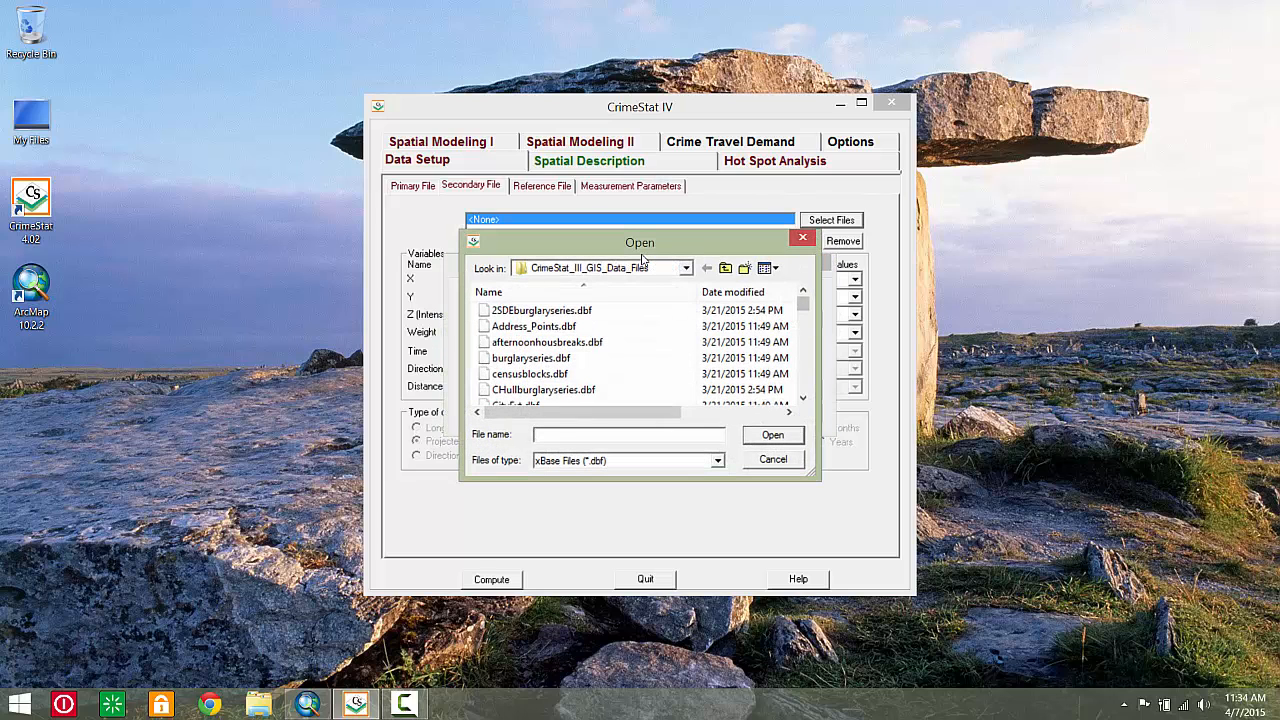
left_click(616, 374)
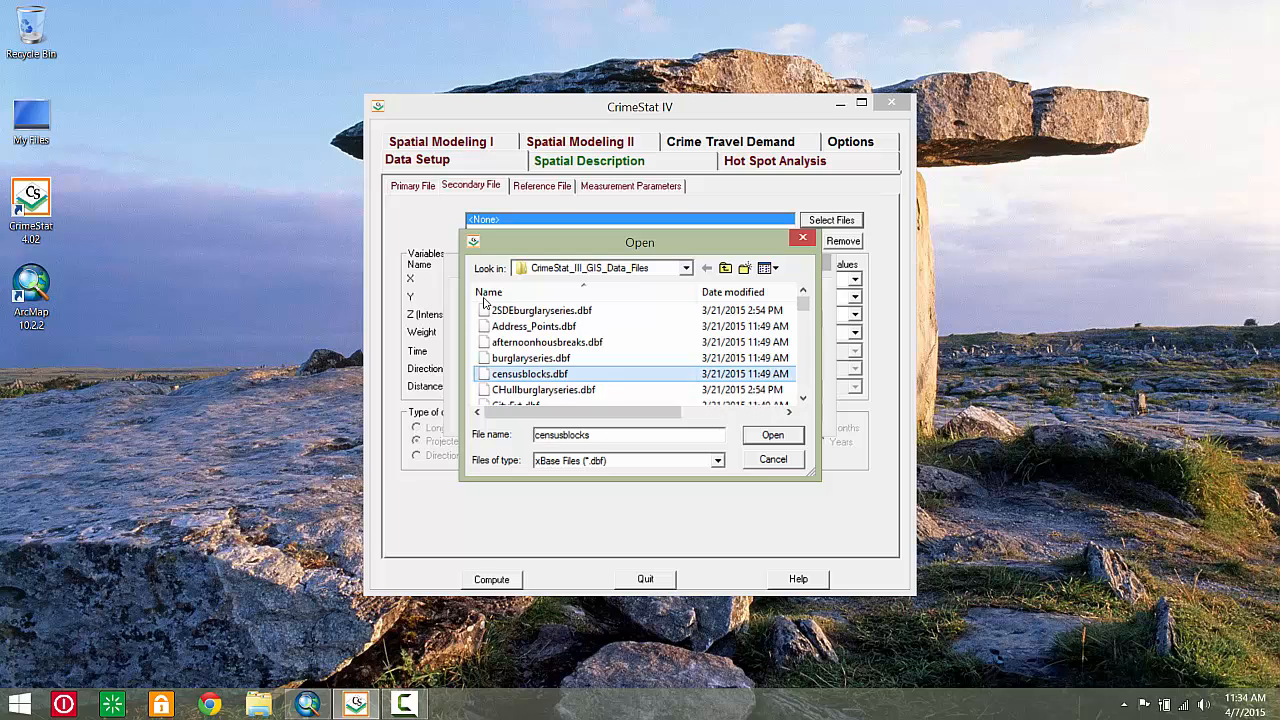
left_click(775, 444)
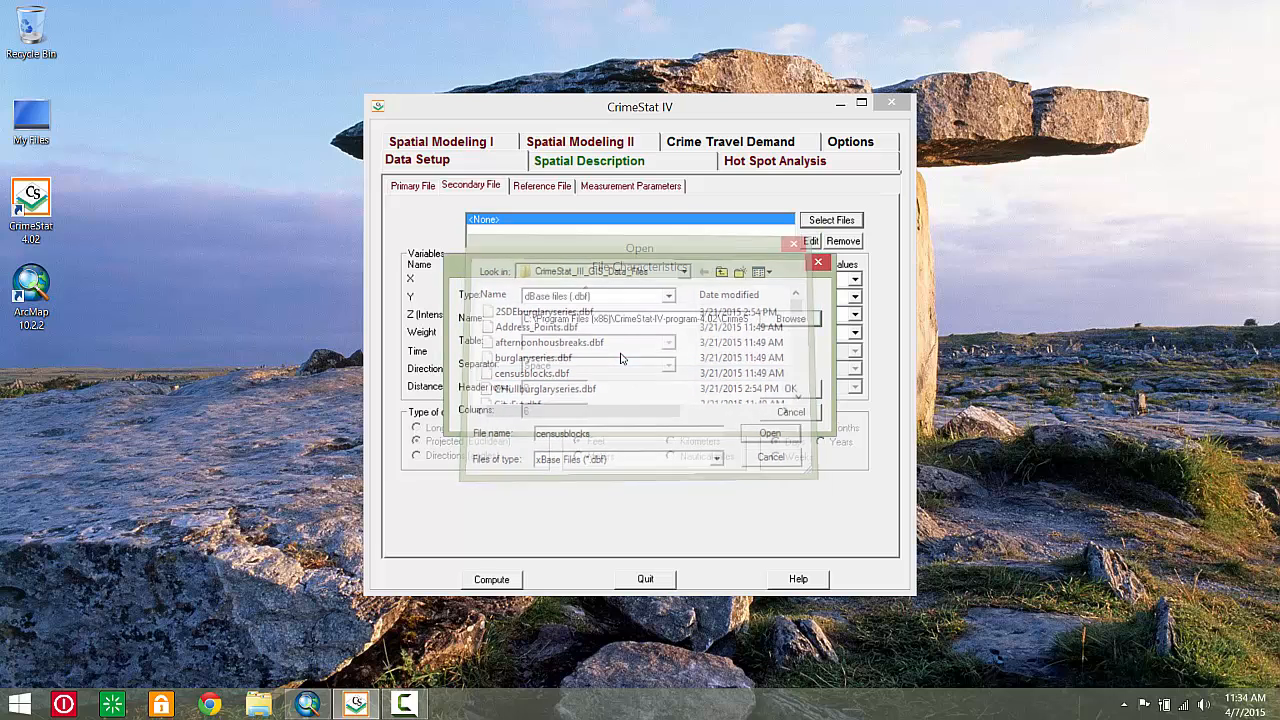
key("Return")
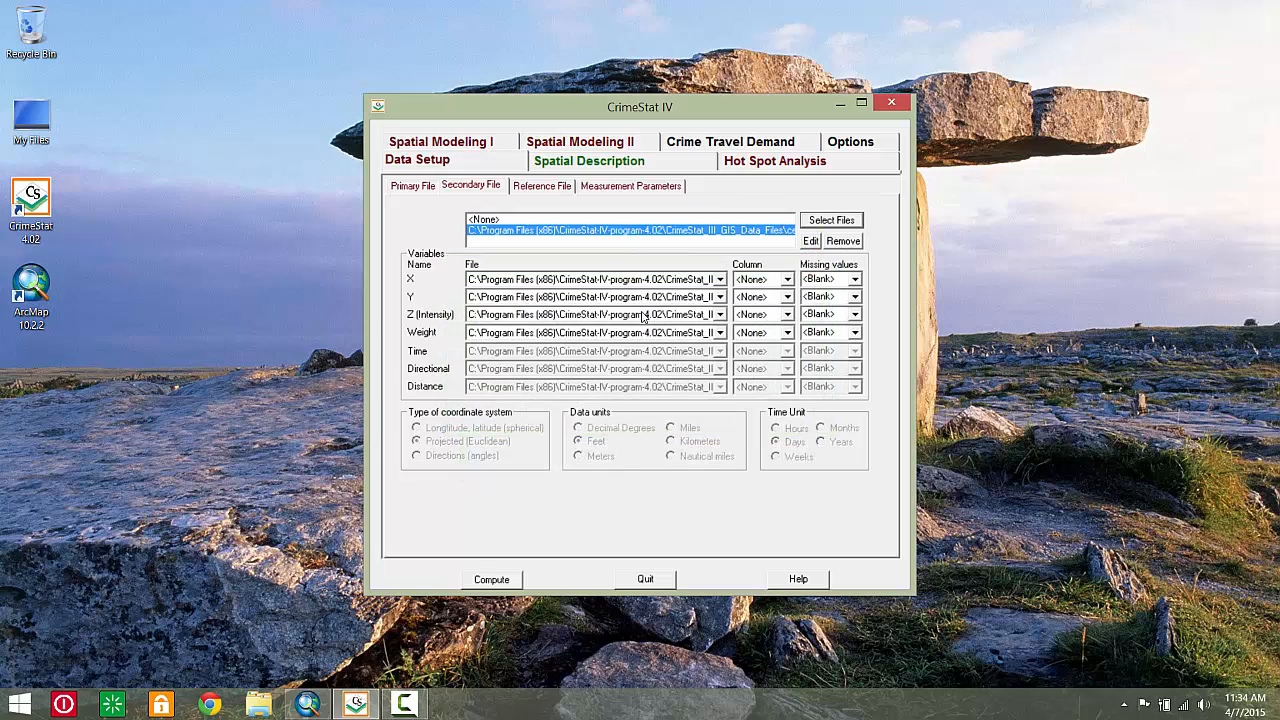
Assign the secondary file's X and Y columns to the coordinates and HOUSEHOLDS to the weight
left_click(788, 280)
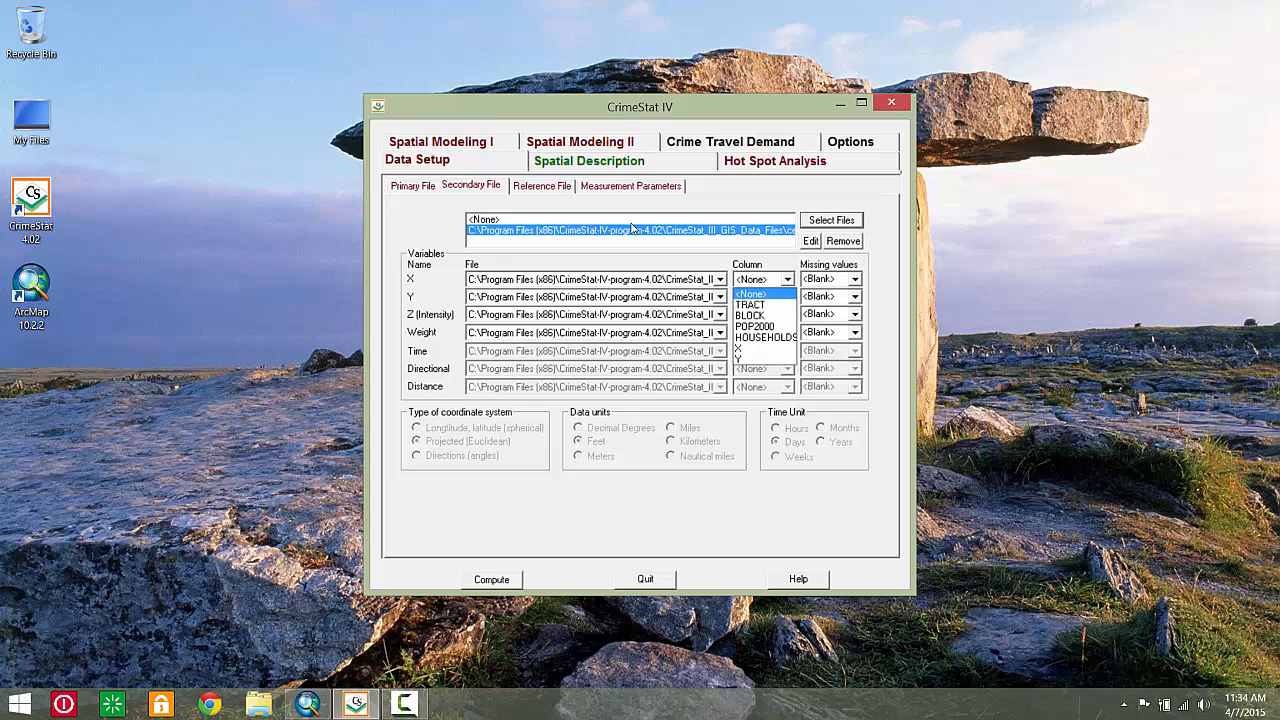
left_click(758, 347)
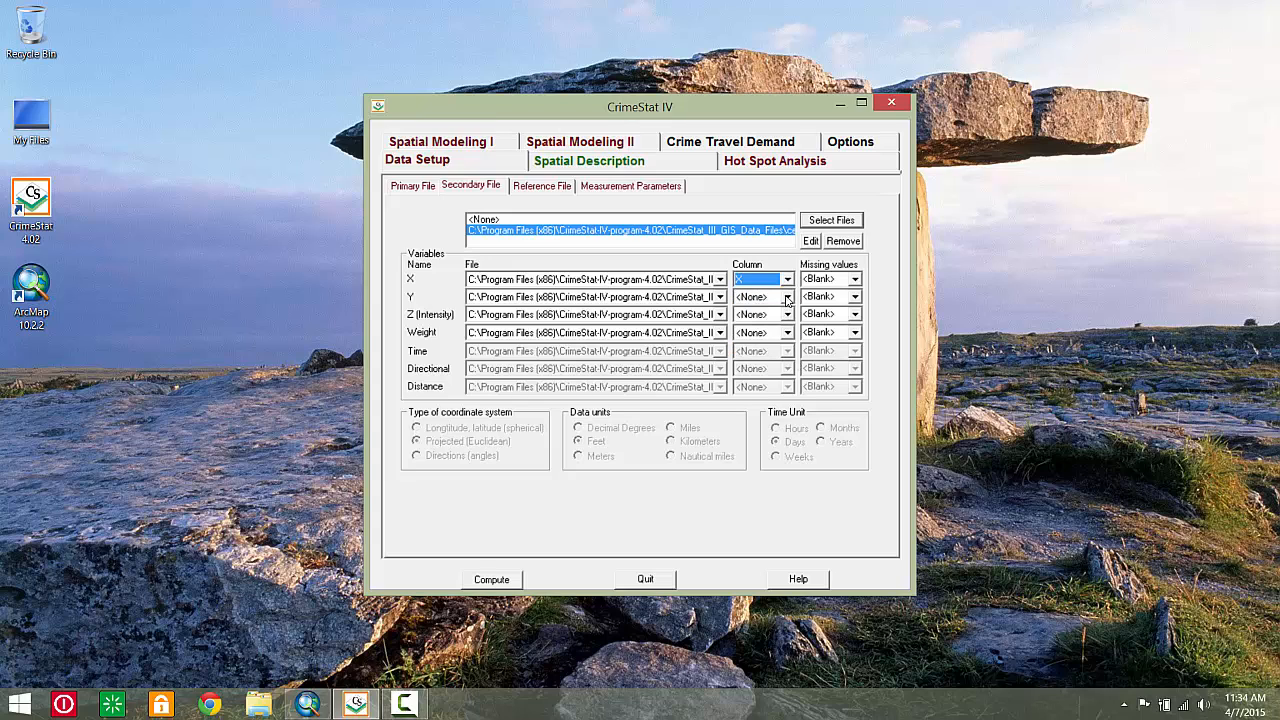
left_click(787, 298)
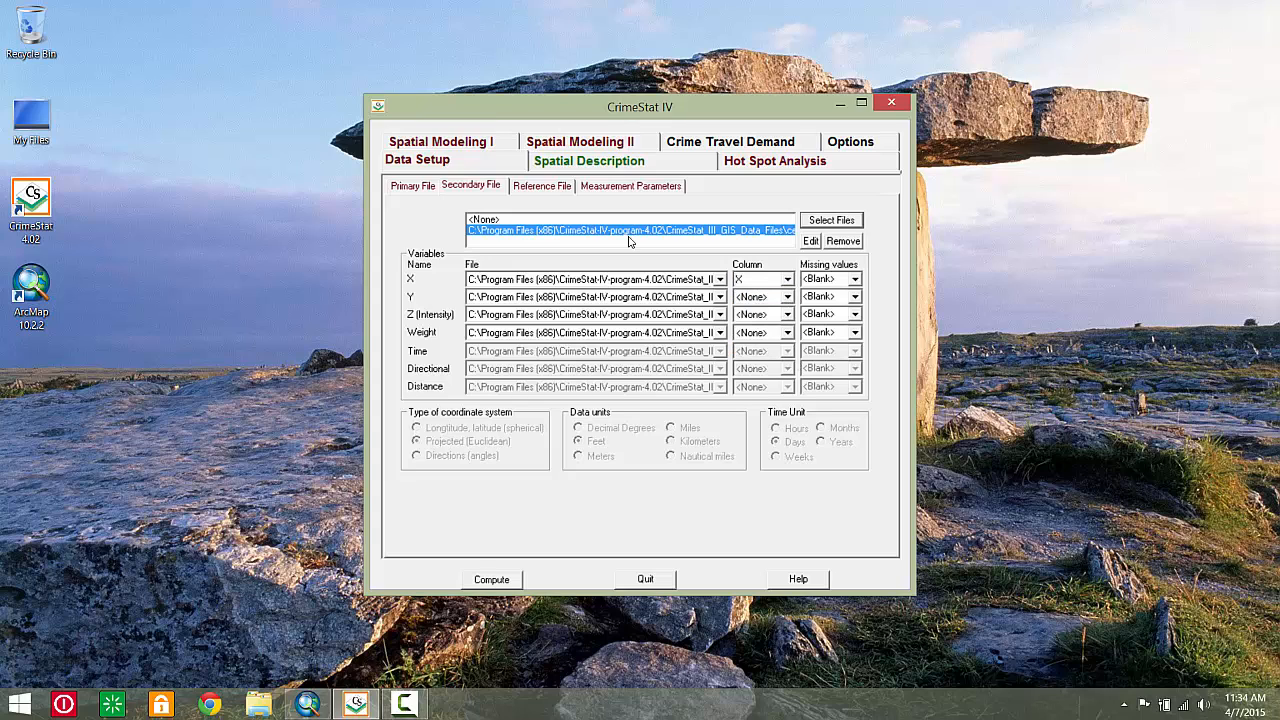
left_click(600, 302)
left_click(787, 332)
left_click(760, 386)
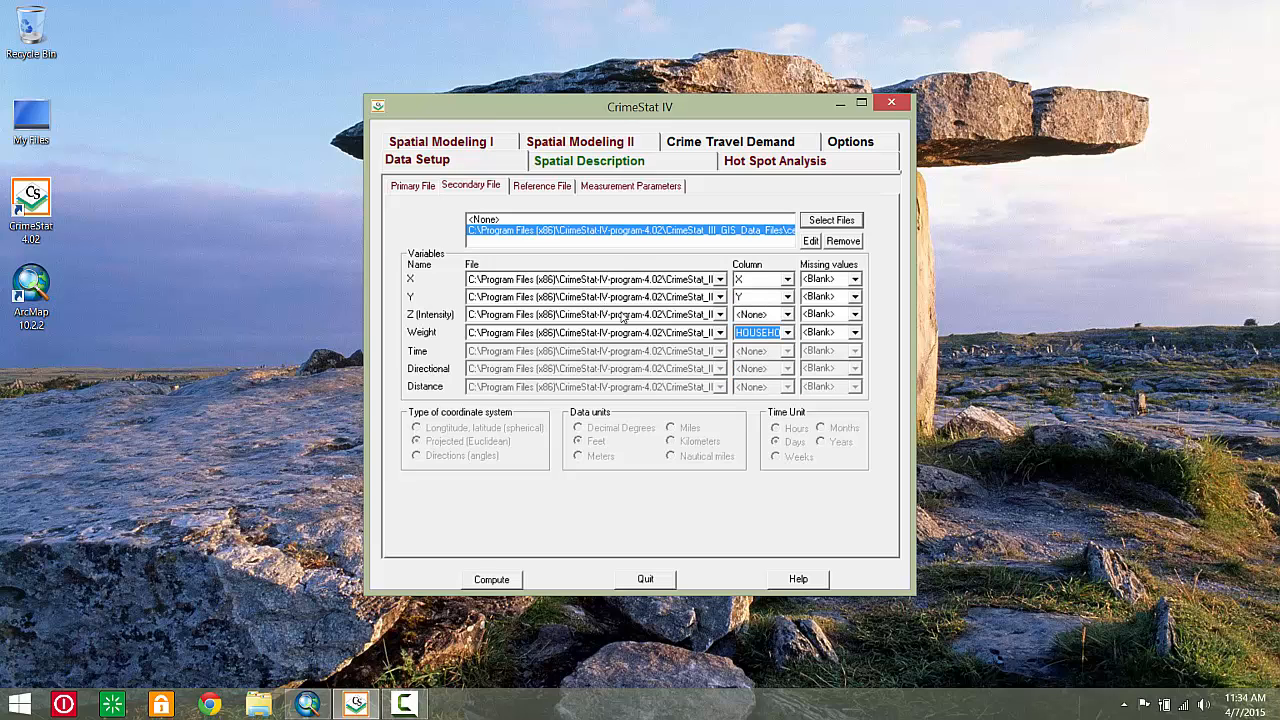
Replace the single kernel density estimate with a dual one using a 0.5-mile fixed interval and the second file's weighting variable
left_click(476, 142)
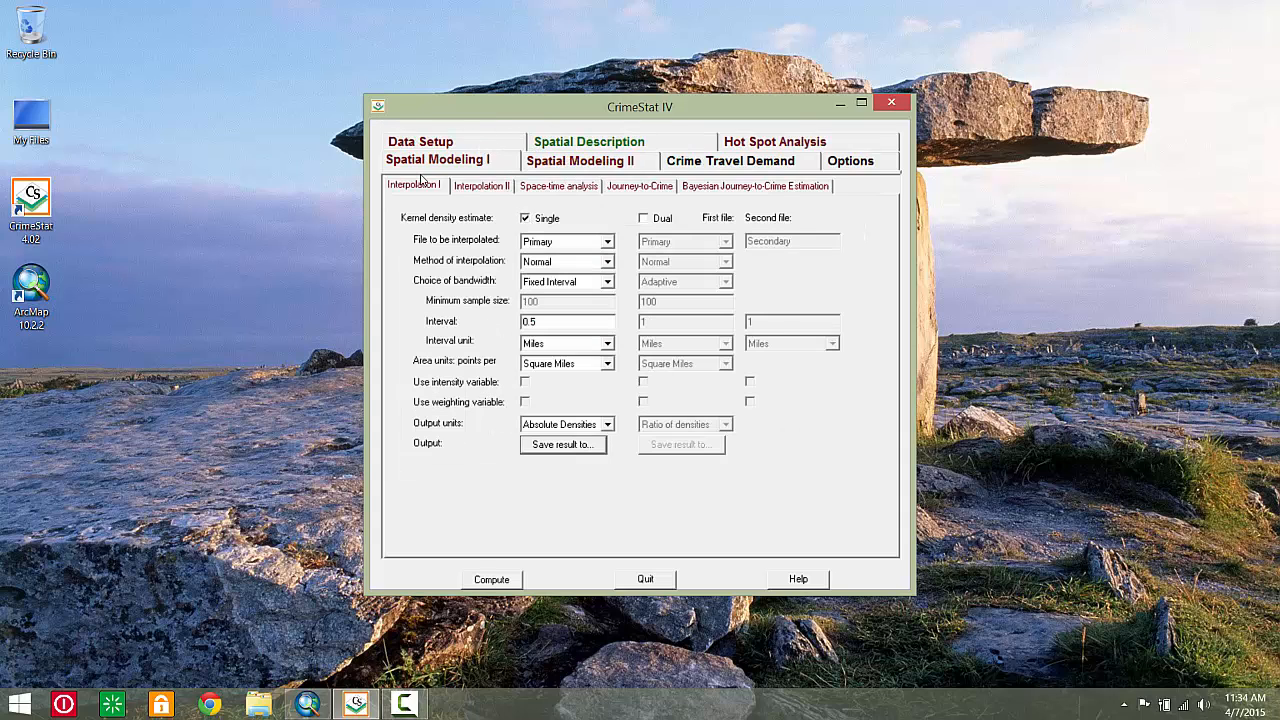
left_click(525, 218)
left_click(642, 219)
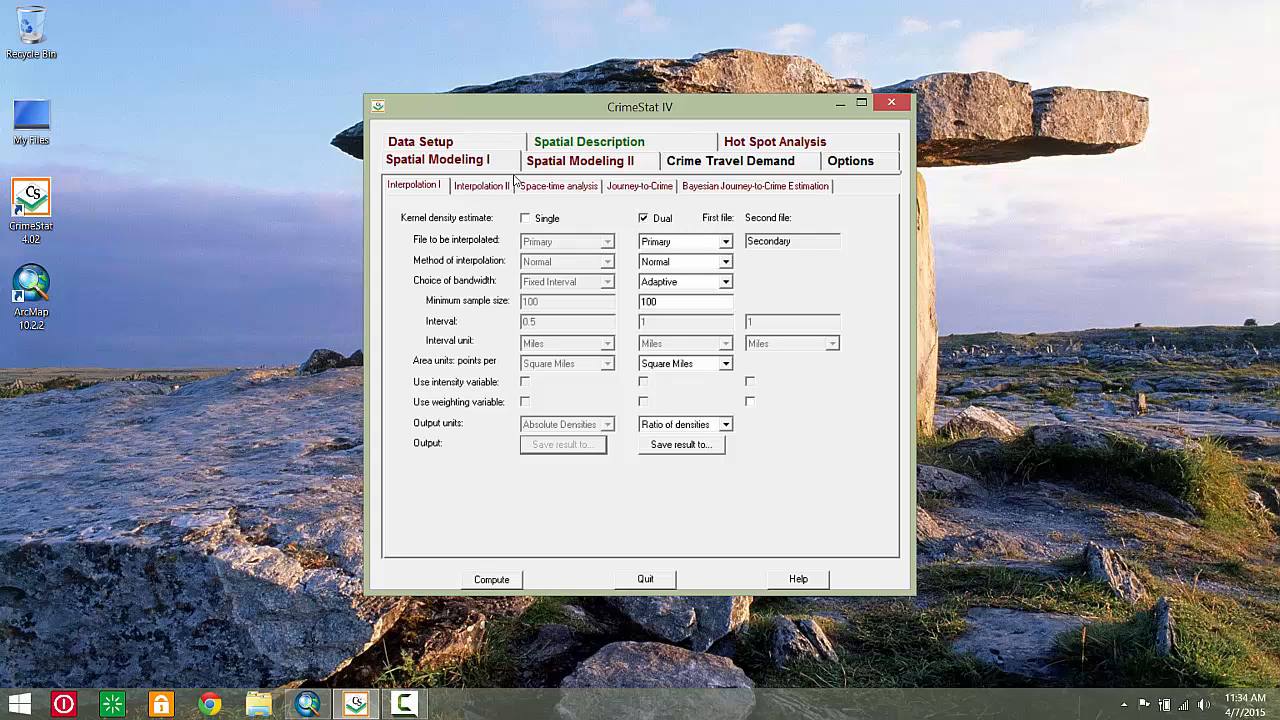
left_click(727, 284)
left_click(725, 307)
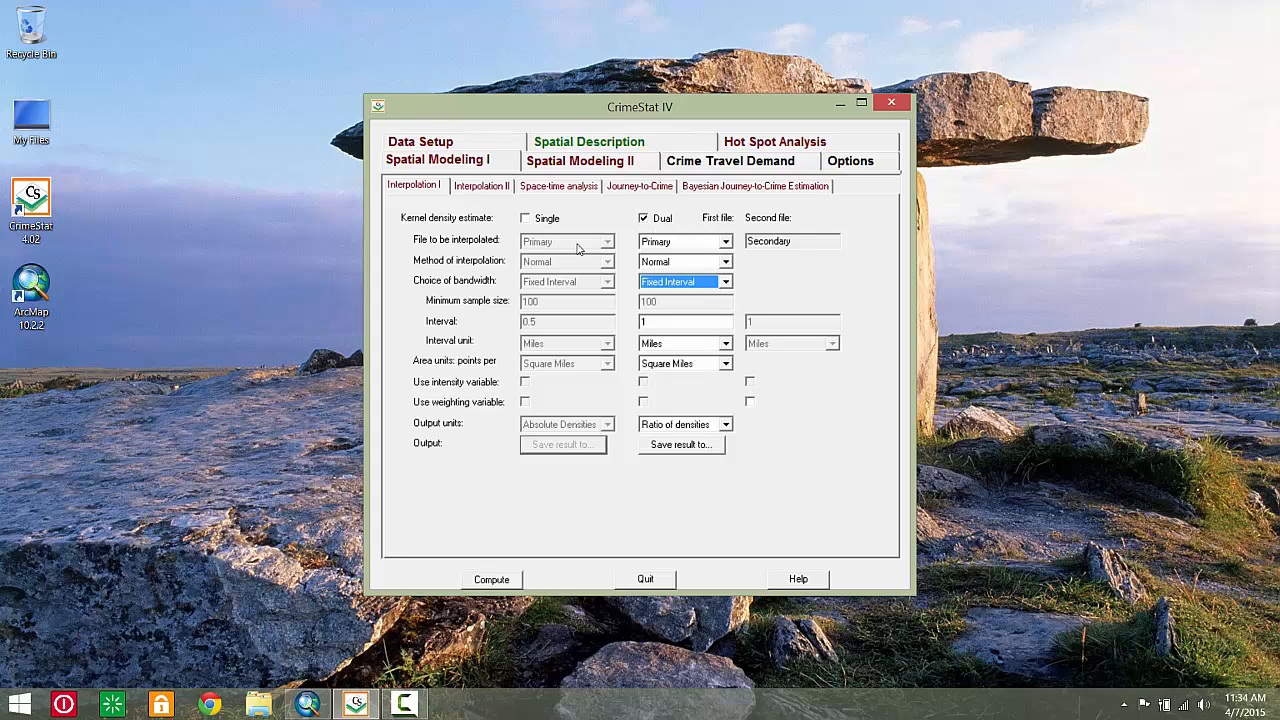
left_click(707, 321)
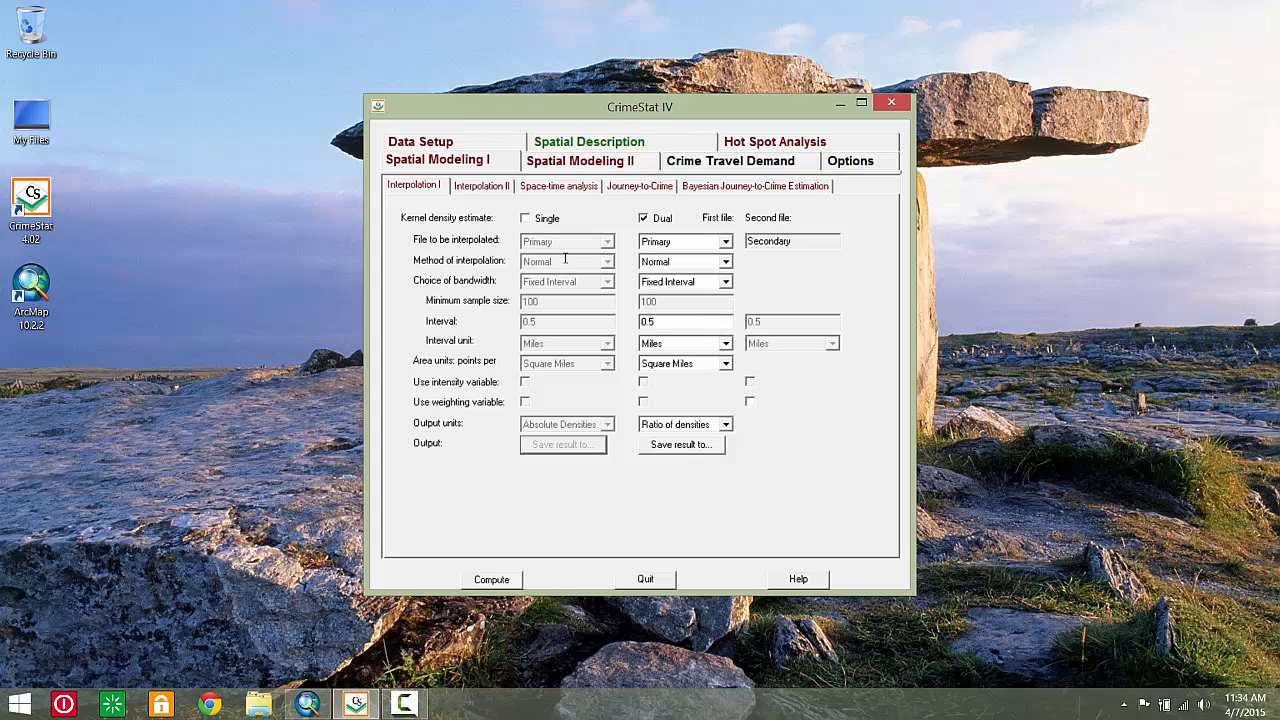
left_click(750, 401)
Save the dual density output as an ArcView SHP file named resburglaries in CrimeStat_III_GIS_Data_Files and compute the estimate
left_click(719, 446)
left_click(750, 214)
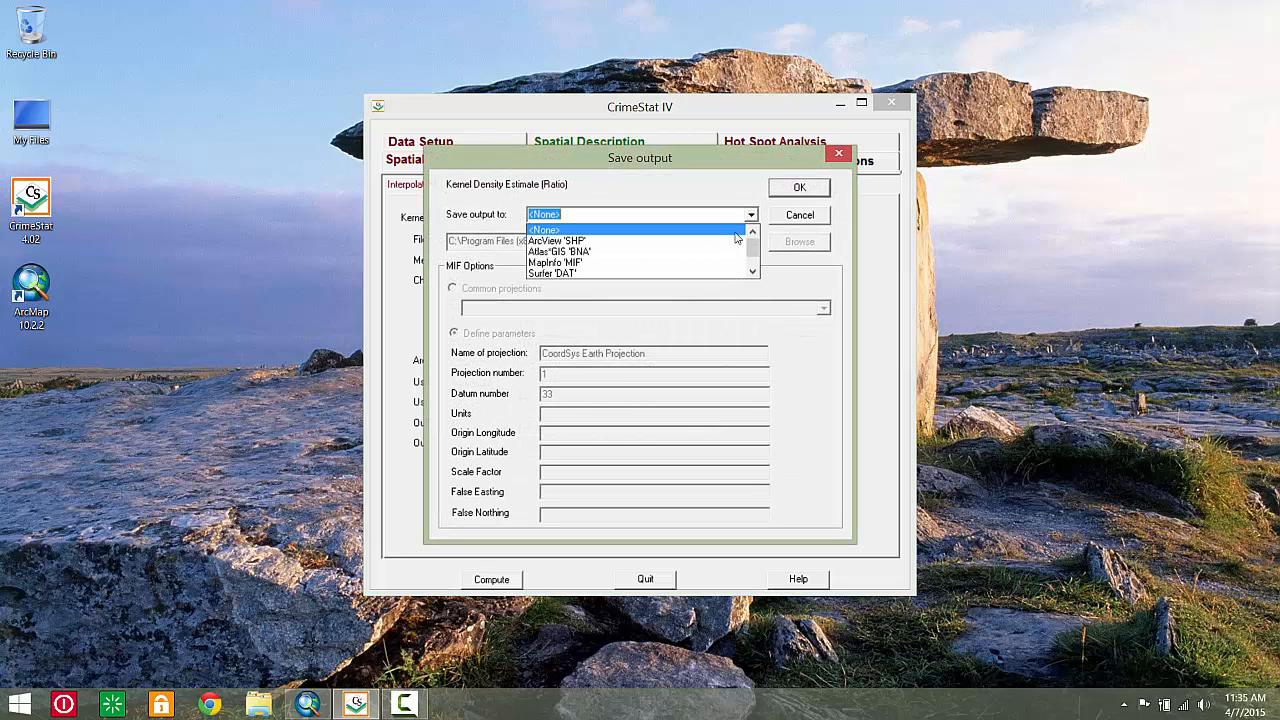
left_click(590, 230)
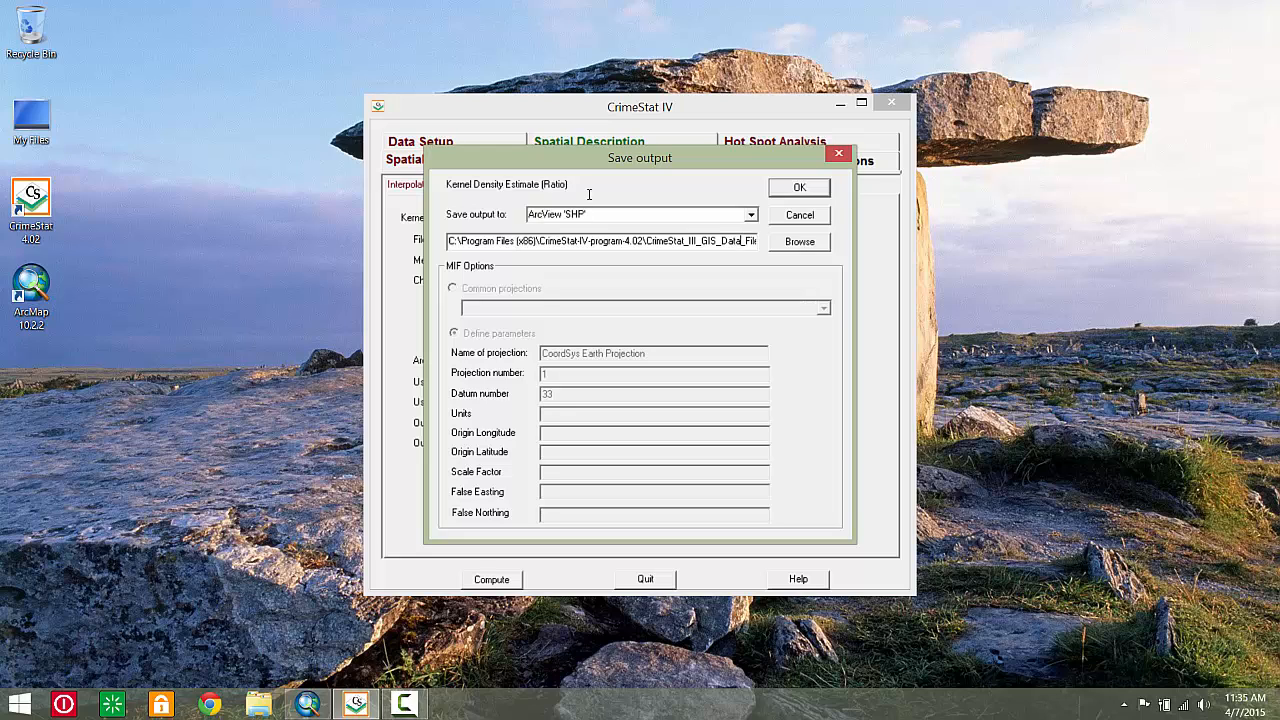
key("Right")
key("Right")
key("Right")
key("Right")
key("Right")
key("Right")
key("Right")
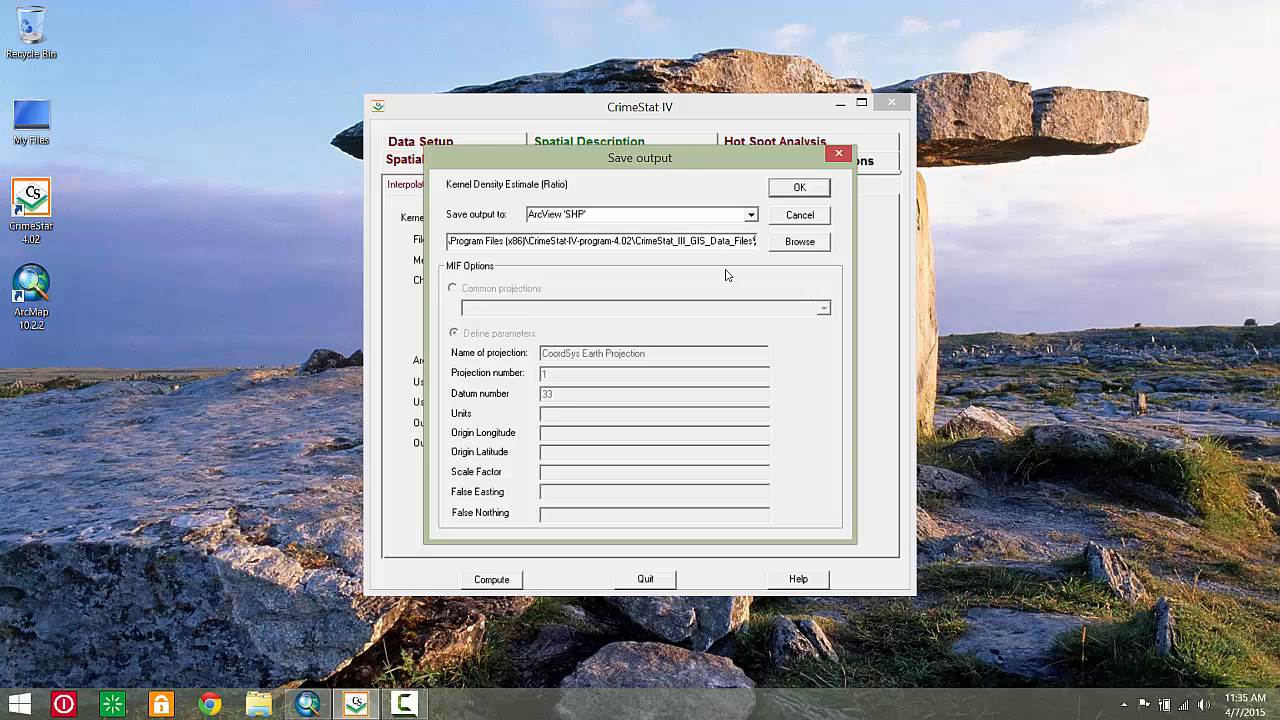
type("vesburglaries")
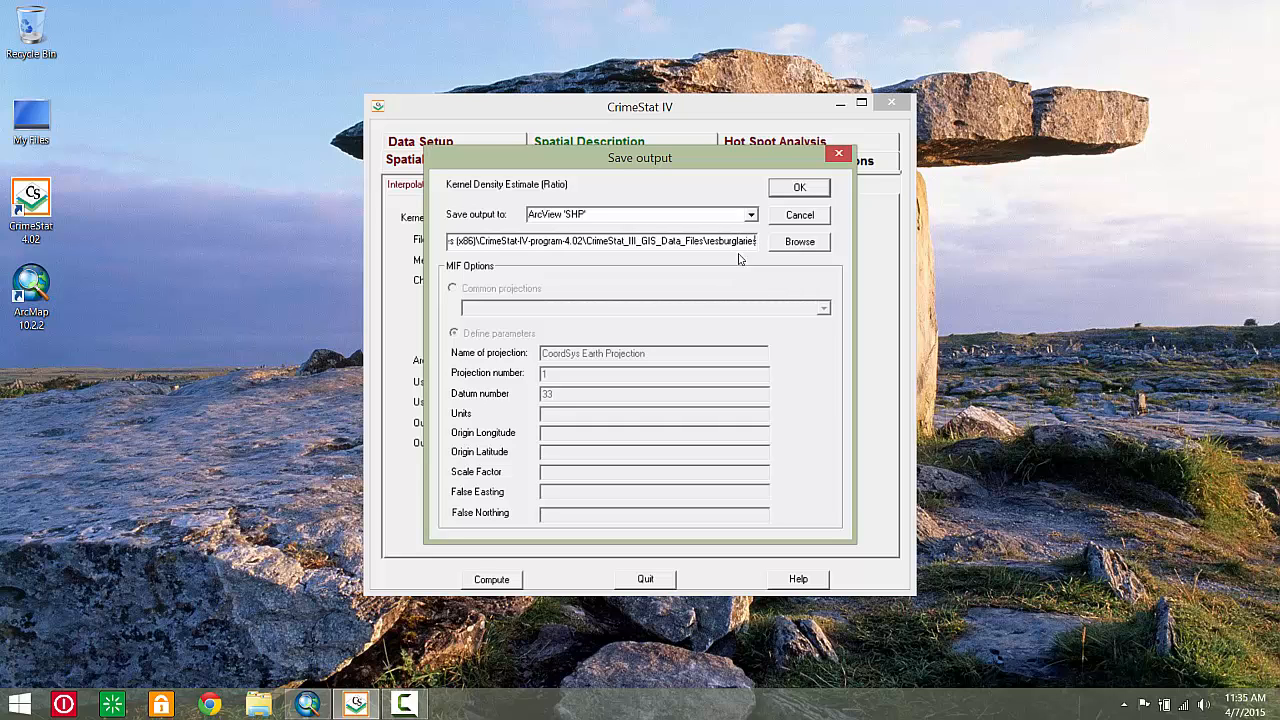
left_click(784, 191)
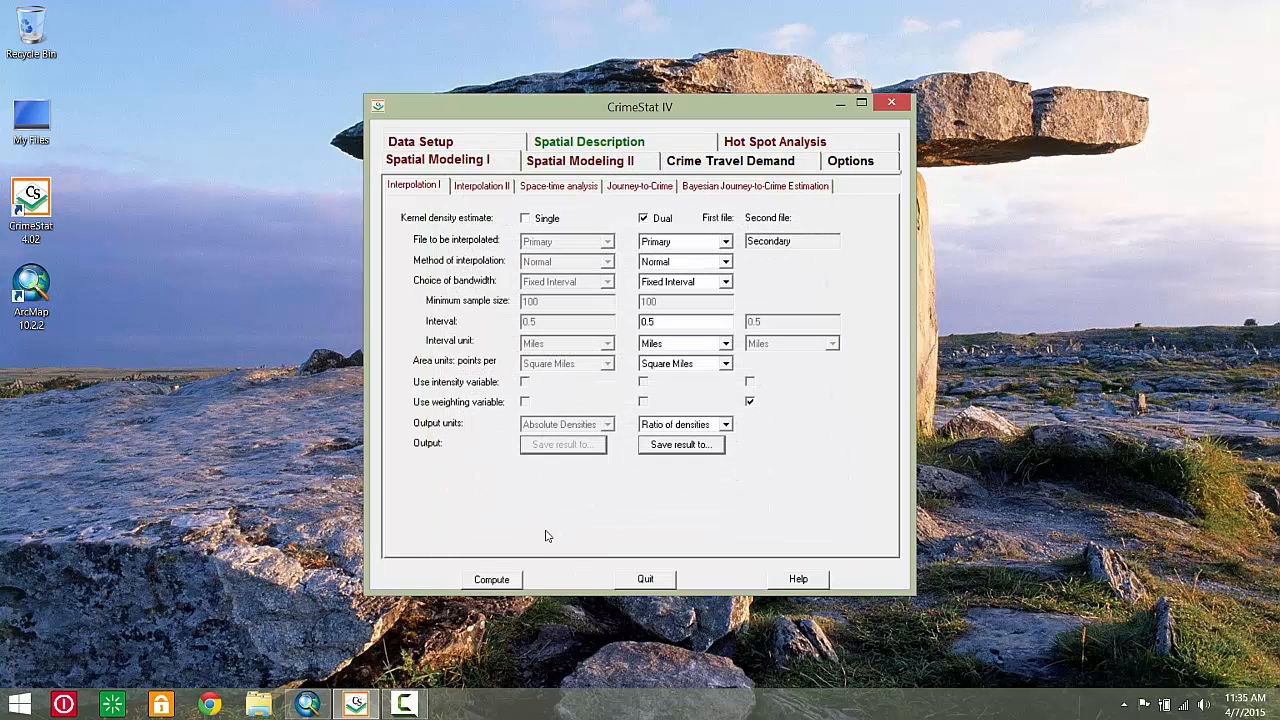
left_click(500, 580)
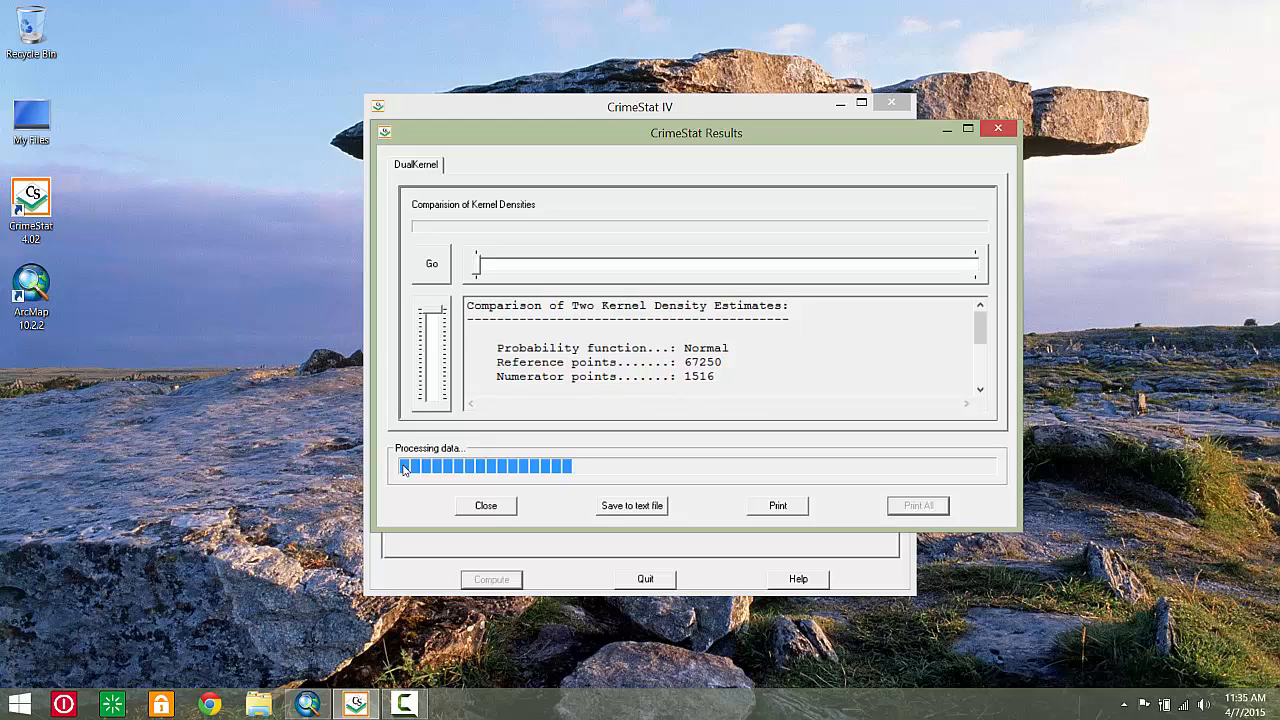
left_click(488, 506)
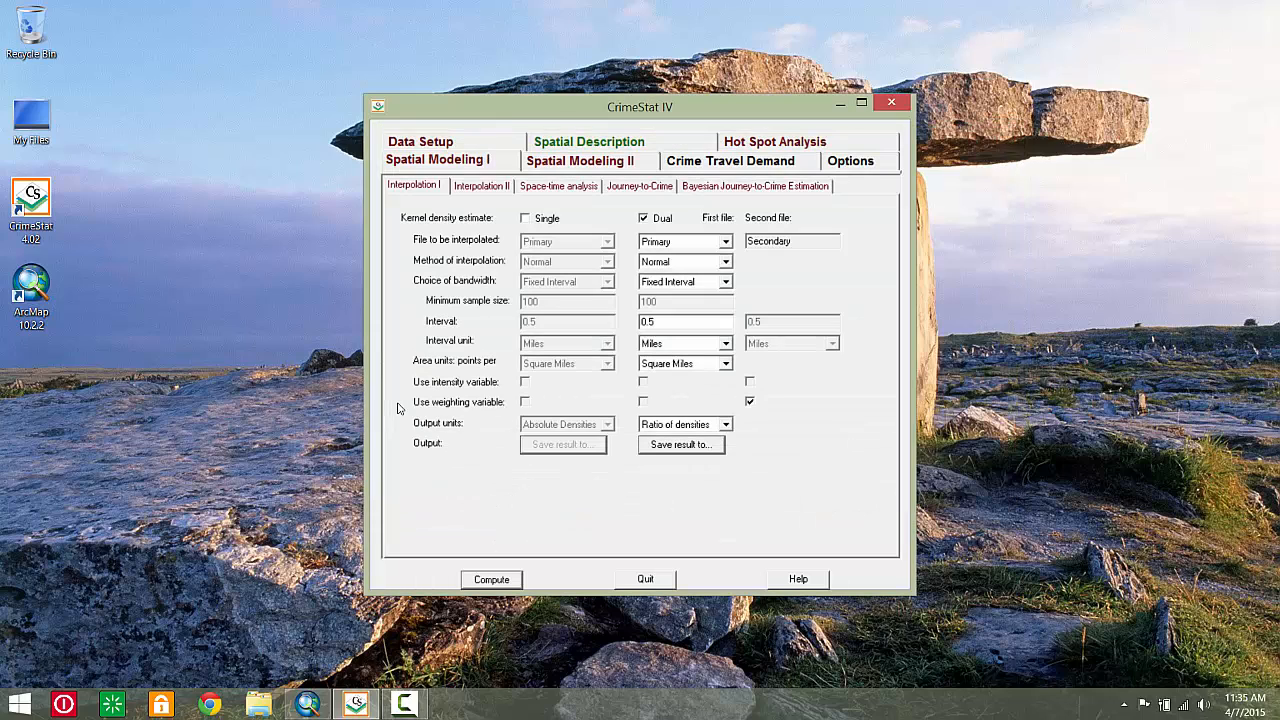
Switch to ArcMap and add DKresburglaries.shp to the map
left_click(308, 705)
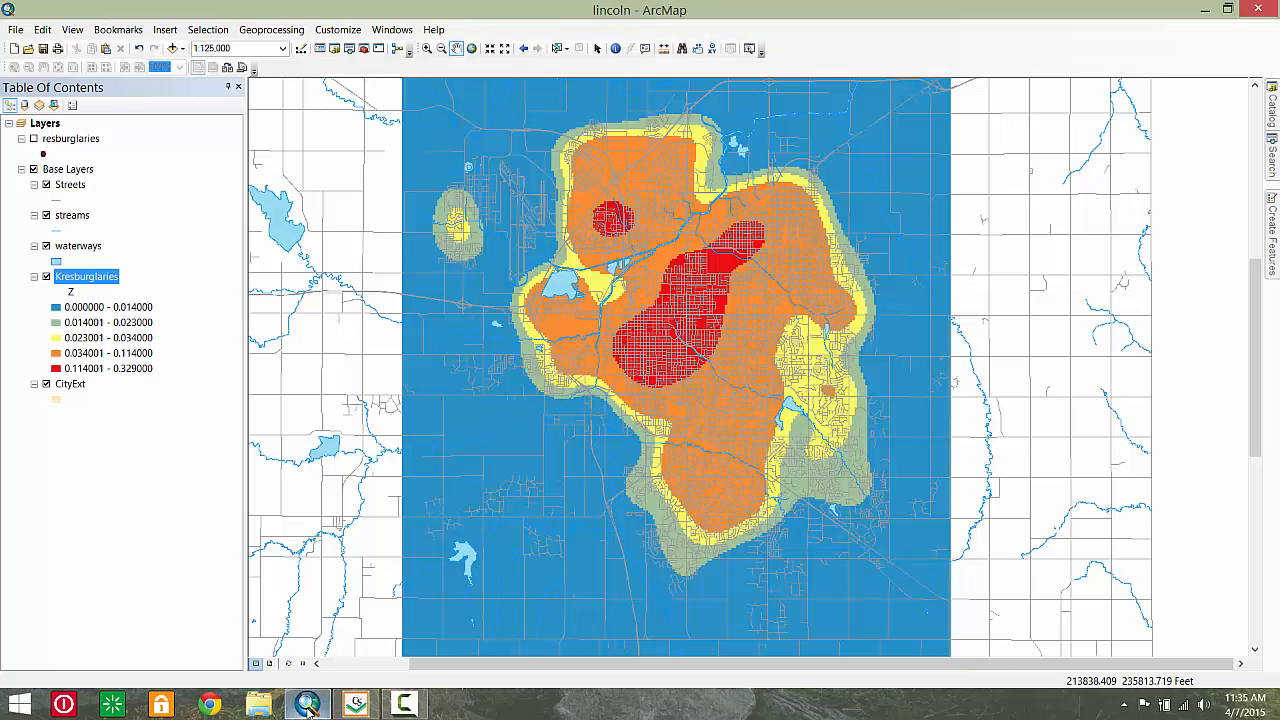
left_click(173, 49)
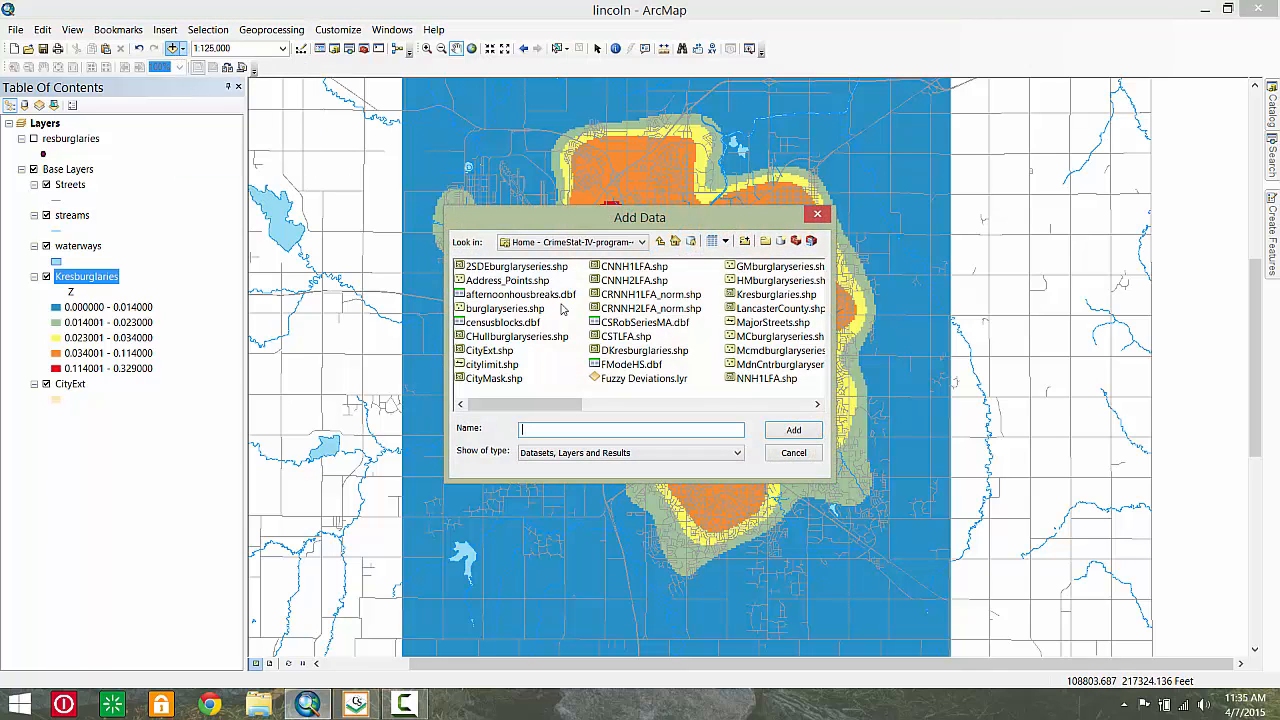
left_click(628, 351)
left_click(790, 430)
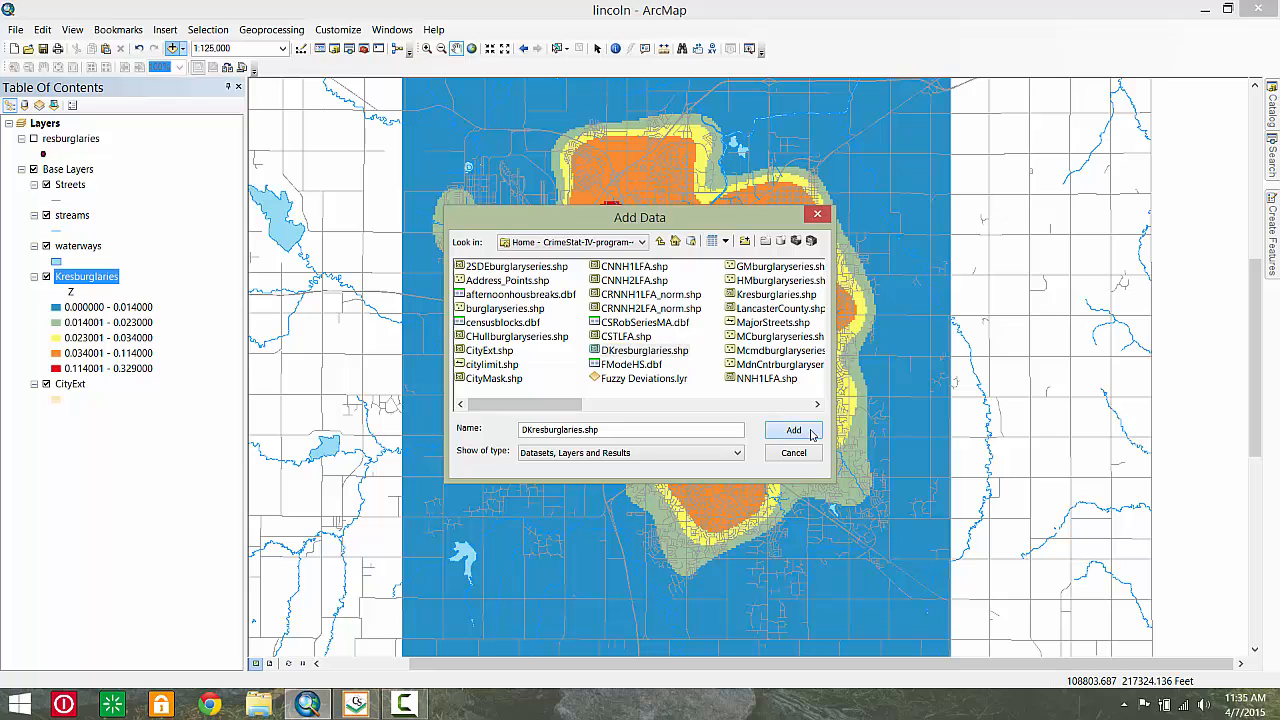
left_click(788, 432)
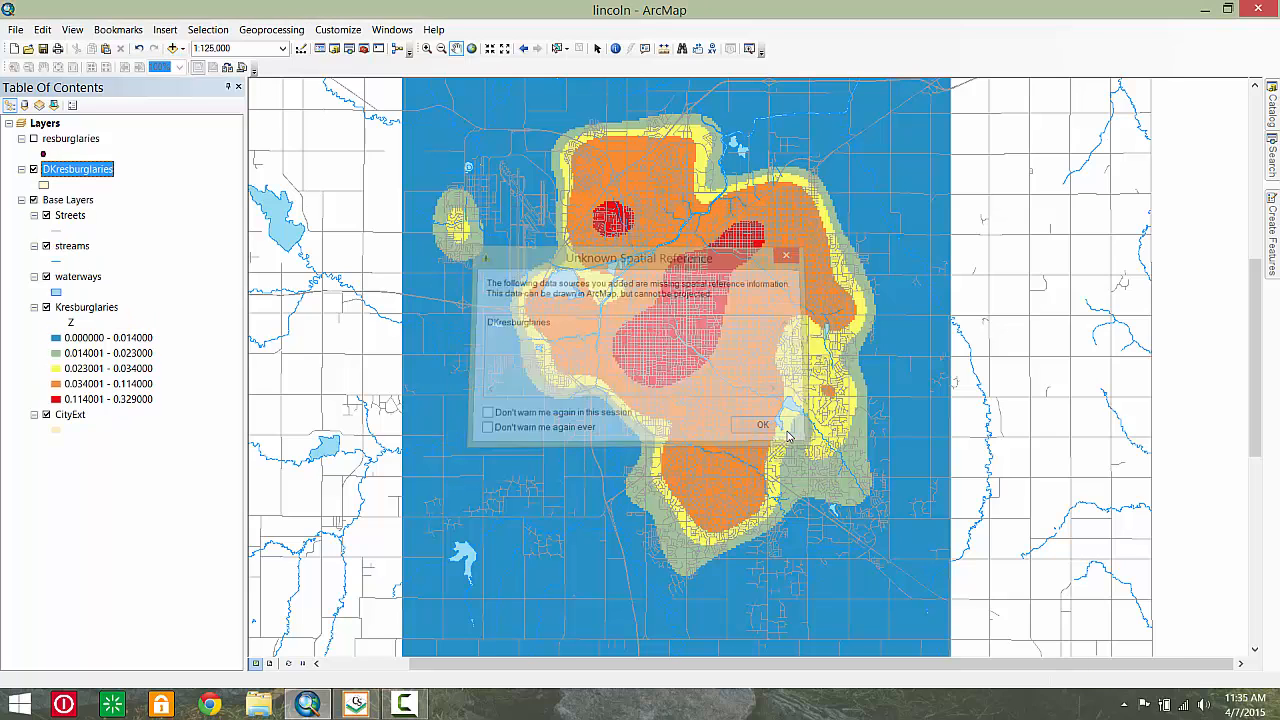
Import the complete symbology definition from the Kresburglaries layer into DKresburglaries, matching it on the Z value field
double_click(105, 172)
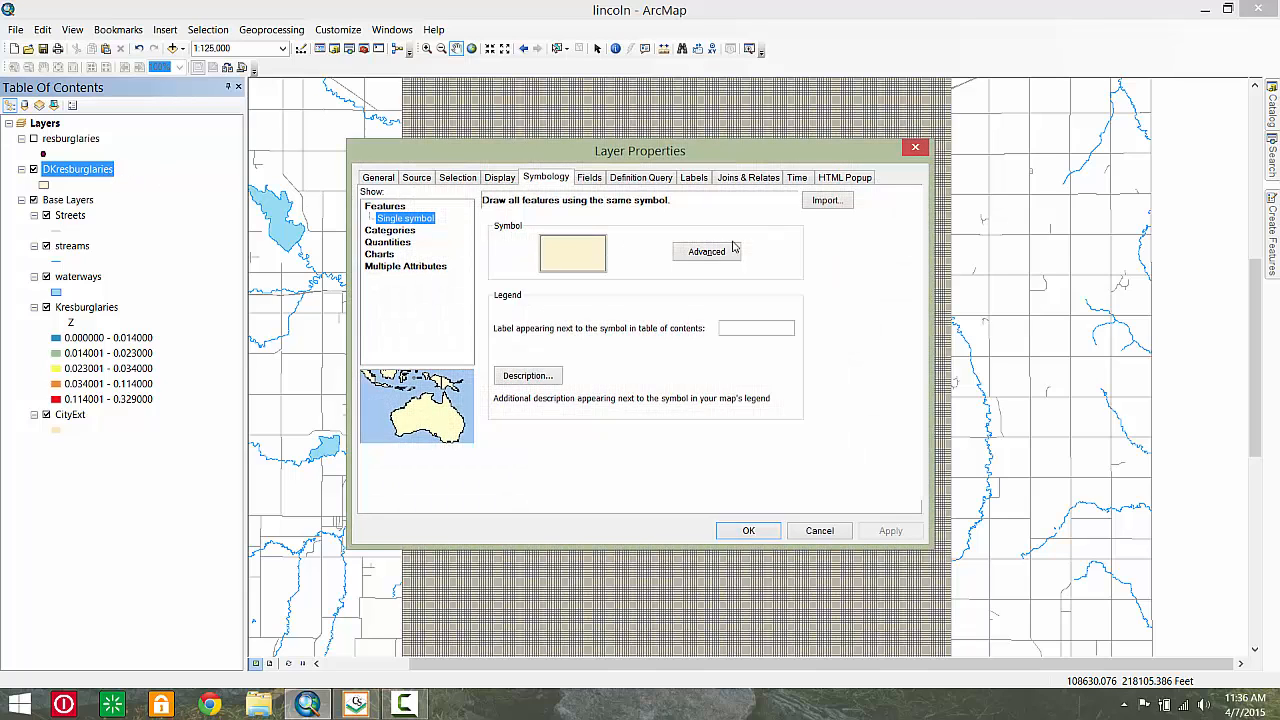
left_click(823, 208)
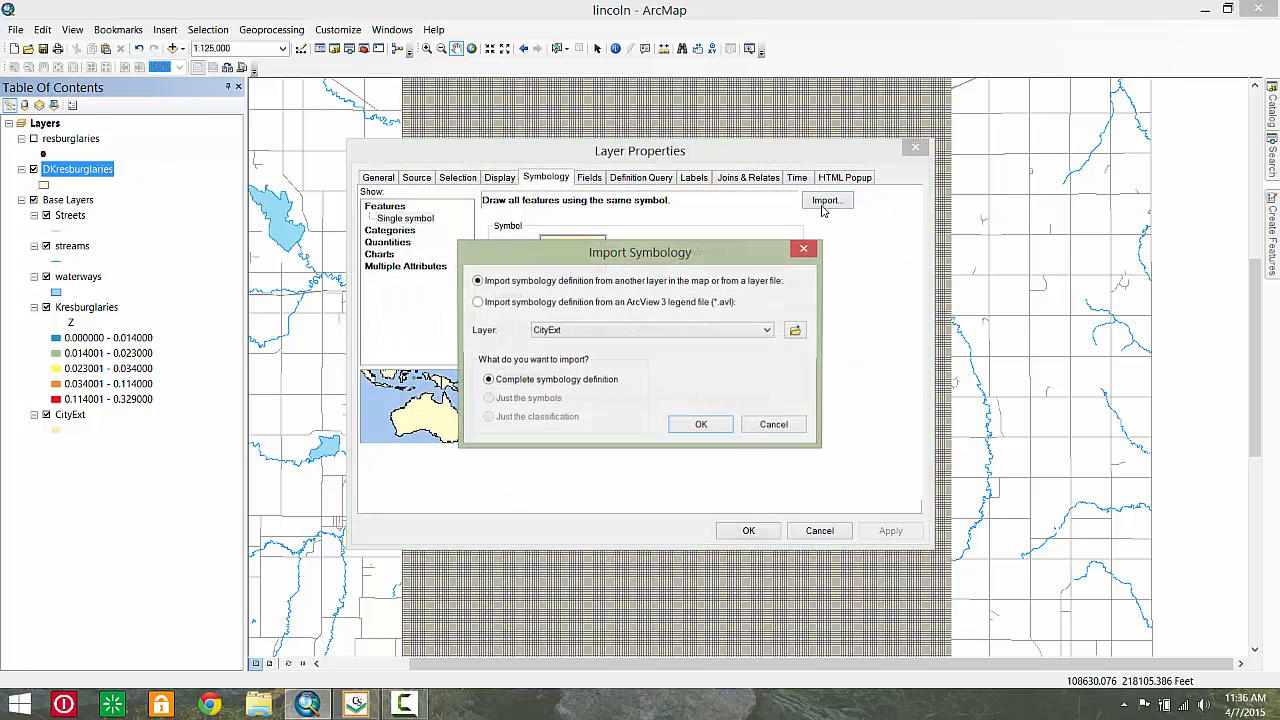
left_click(768, 331)
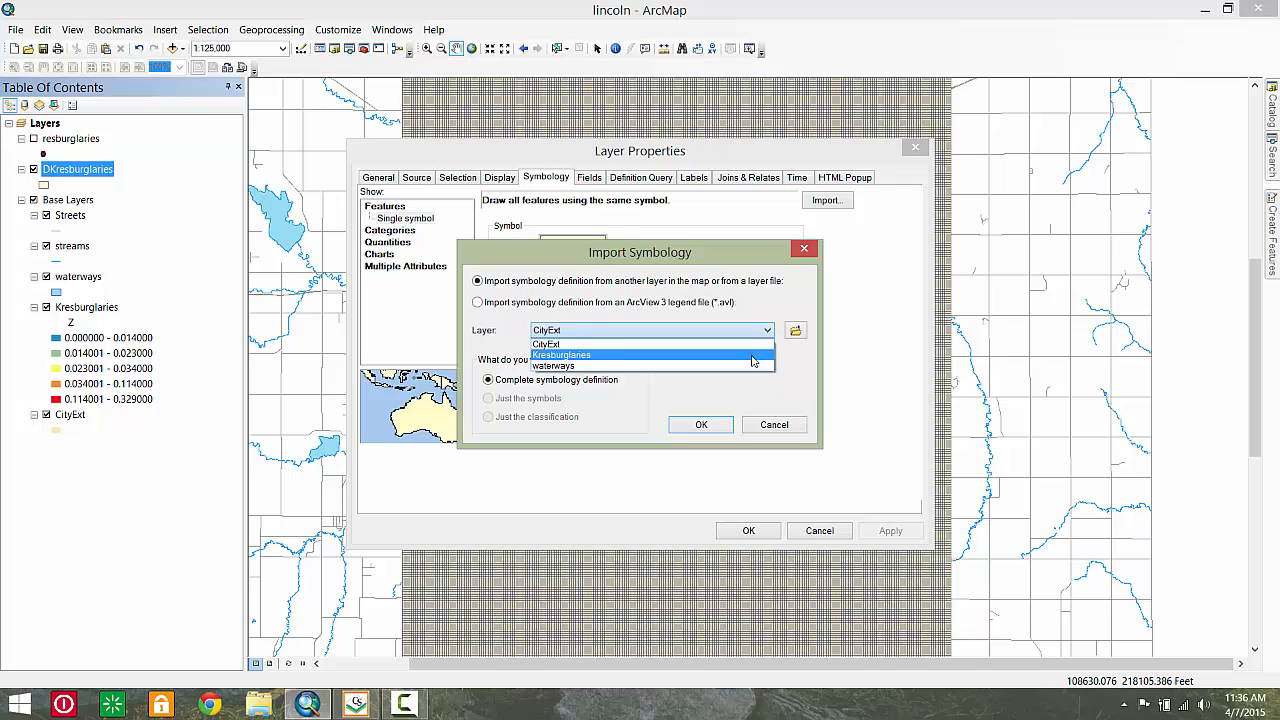
left_click(752, 355)
left_click(722, 428)
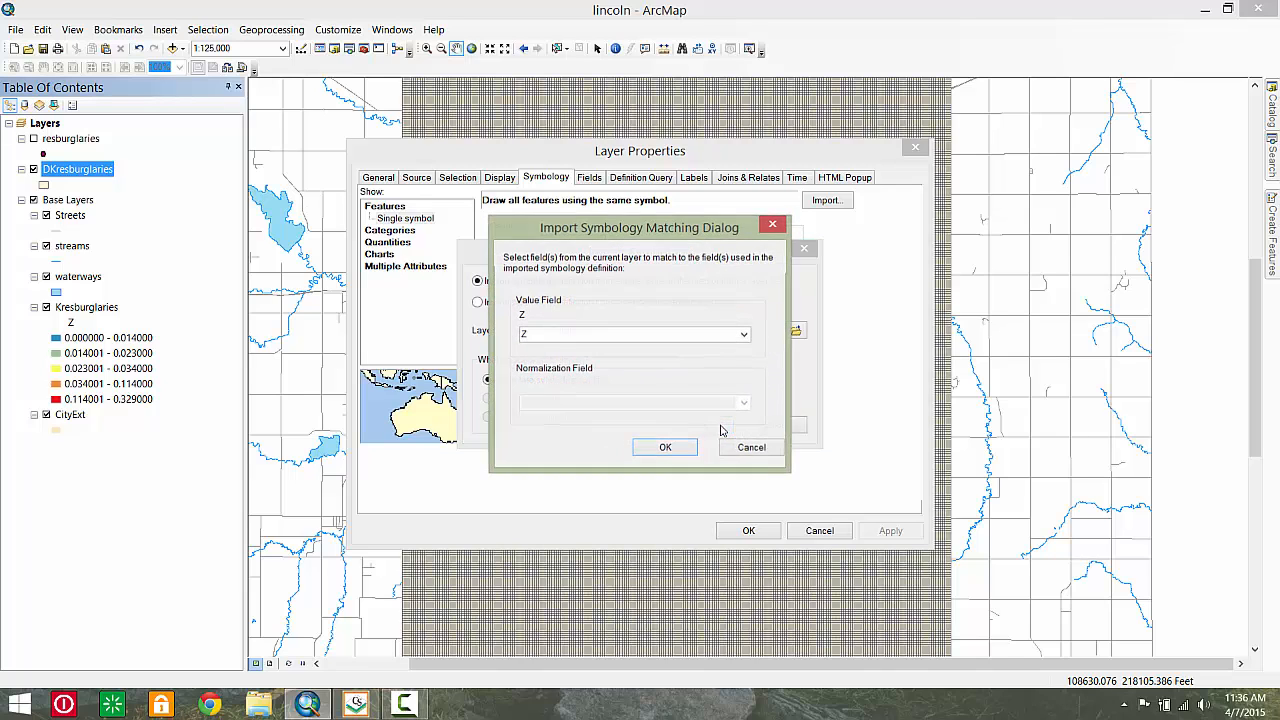
left_click(686, 452)
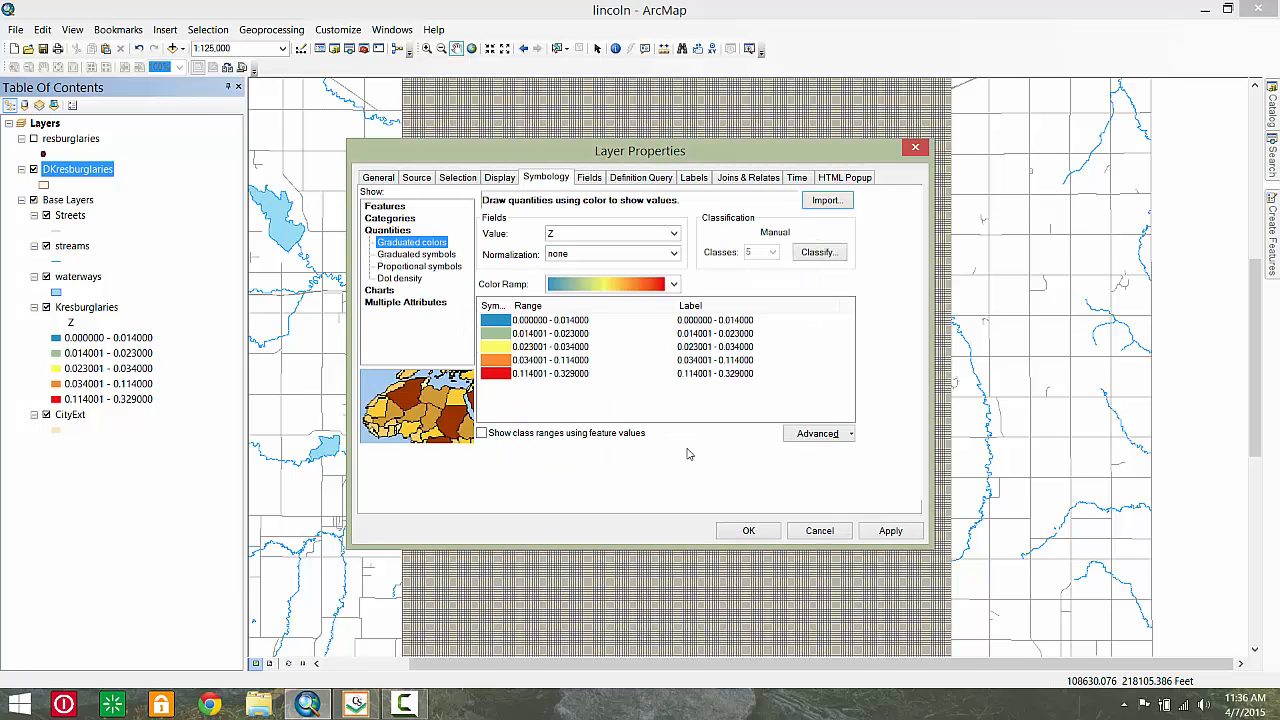
left_click(745, 529)
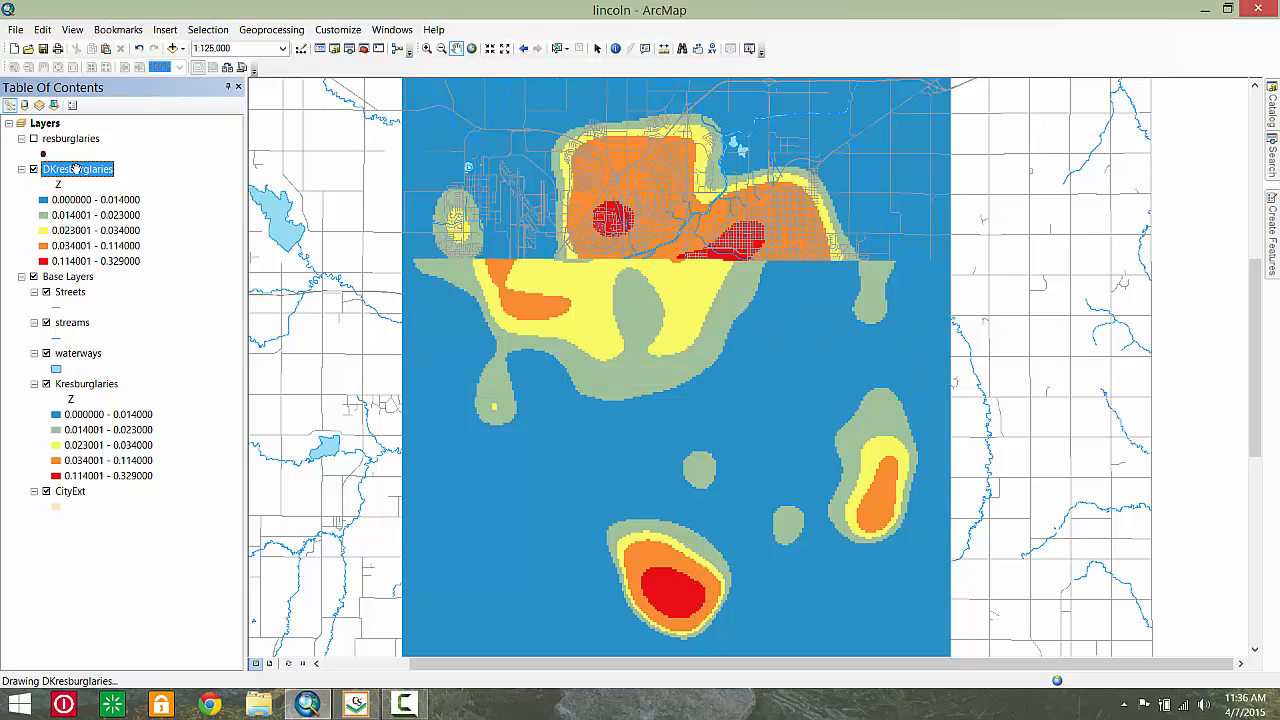
Move DKresburglaries between waterways and Kresburglaries in the layer order and hide the Kresburglaries layer
left_click_drag(76, 169, 86, 376)
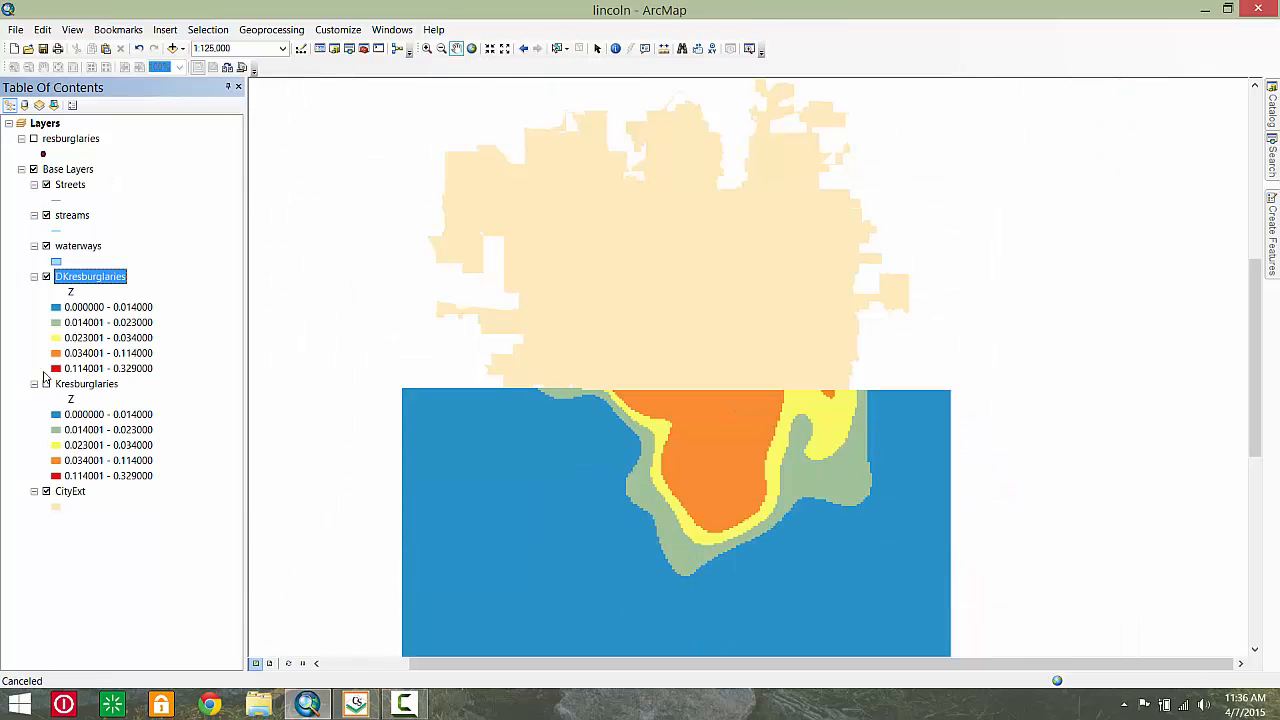
left_click(46, 382)
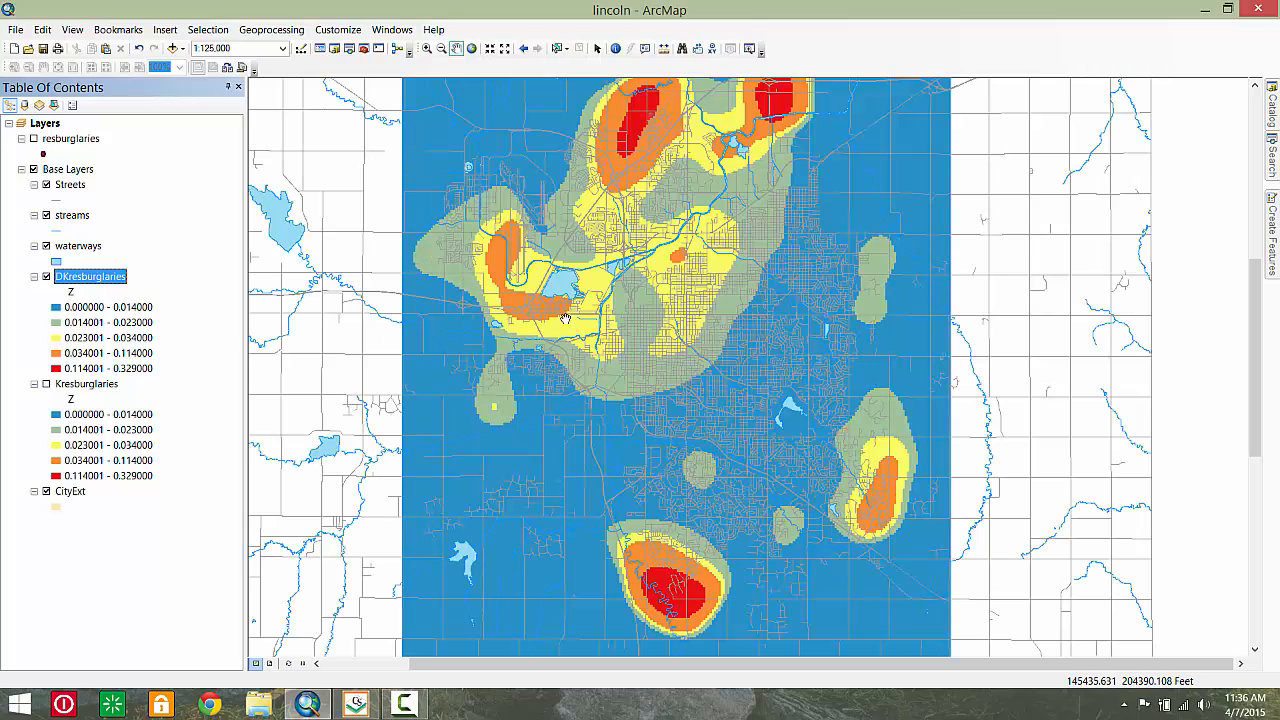
left_click_drag(563, 317, 549, 351)
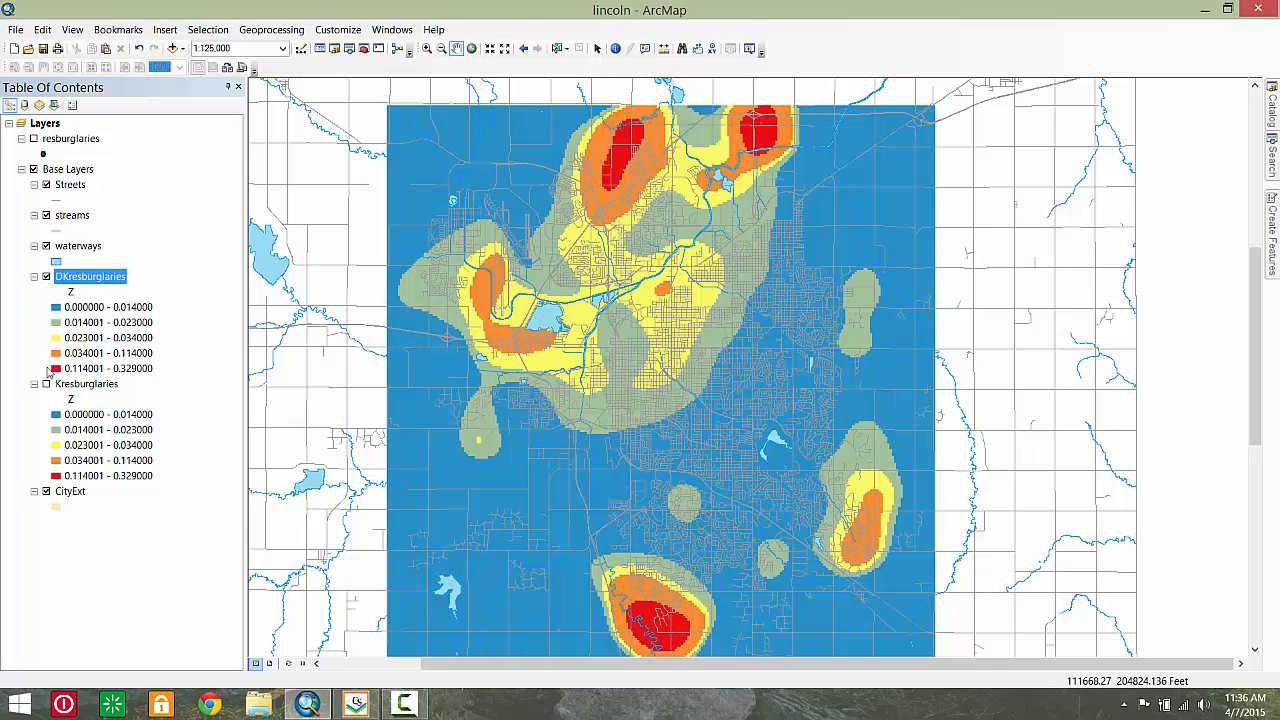
Show Kresburglaries again and switch DKresburglaries off and on to compare the single and dual density surfaces, ending at the desktop
left_click(46, 384)
left_click(46, 276)
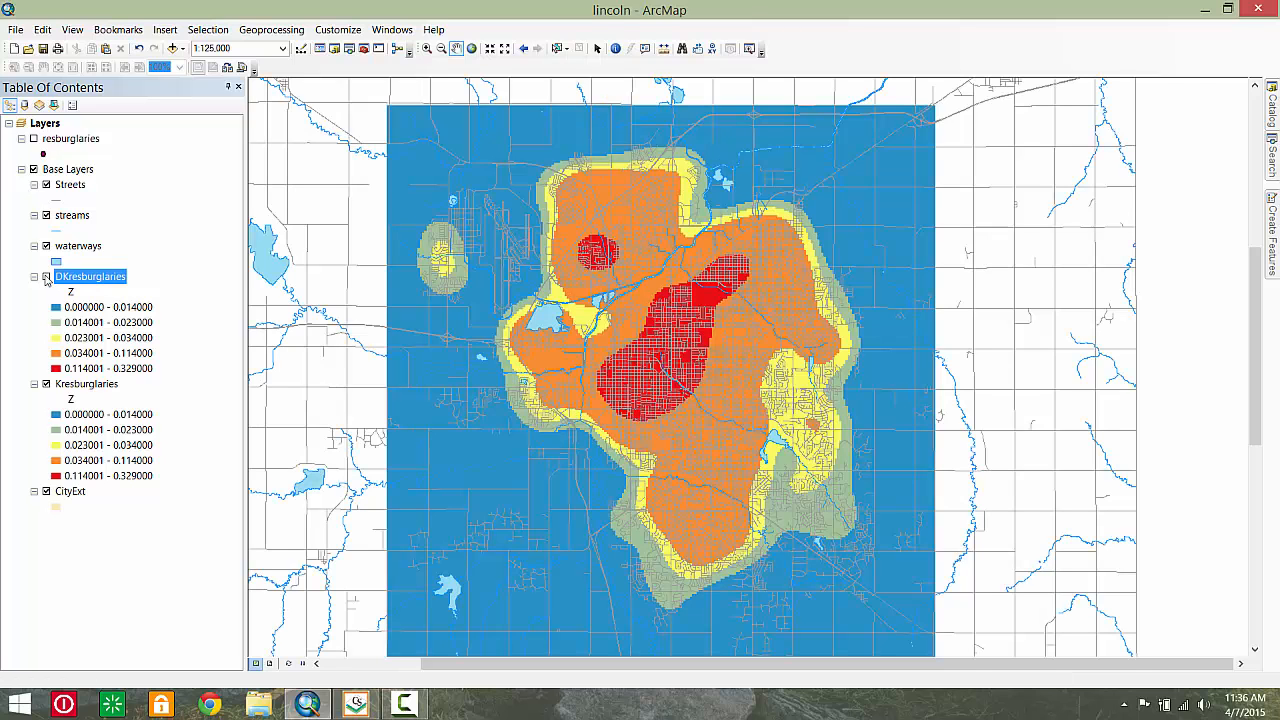
left_click(46, 277)
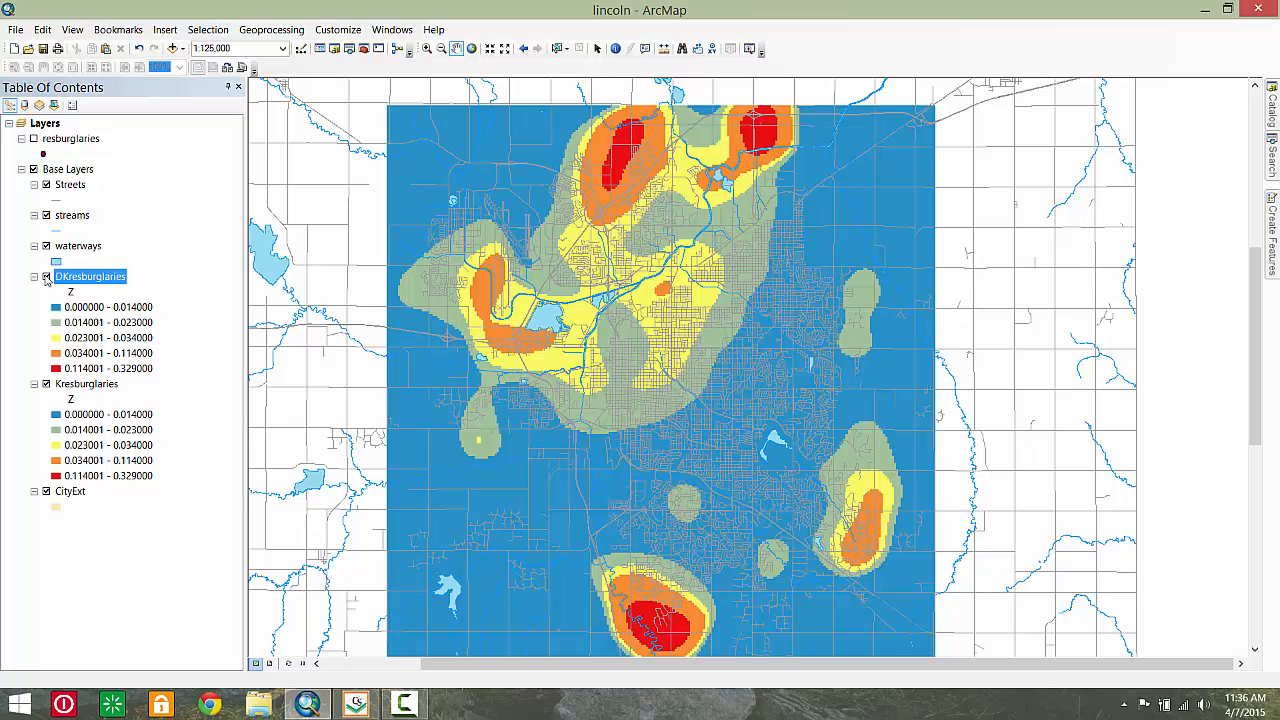
key("super+d")
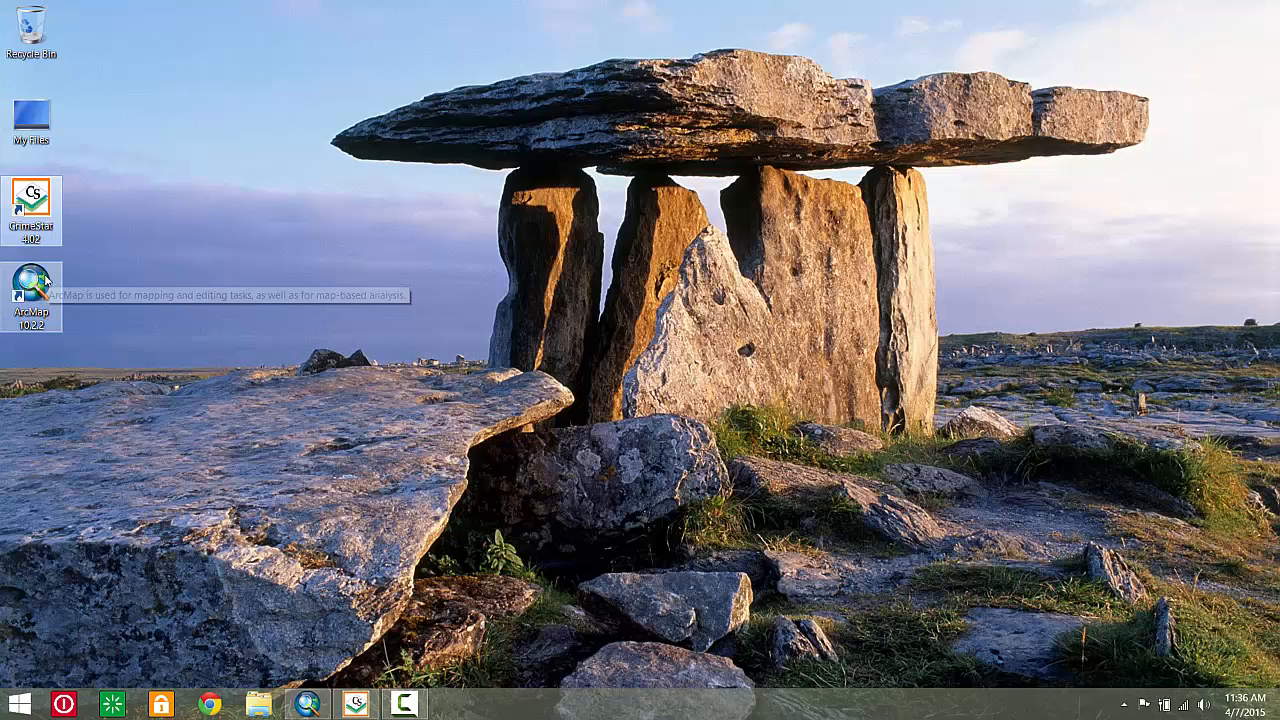